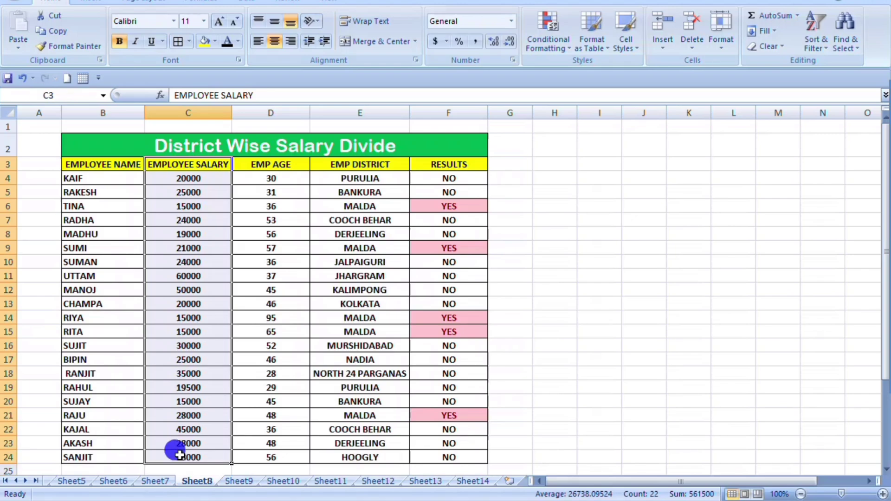
# - Examine the employee age, district and results columns of the finished District Wise Salary Divide table, including the formulas in the results cells
pyautogui.click(253, 194)
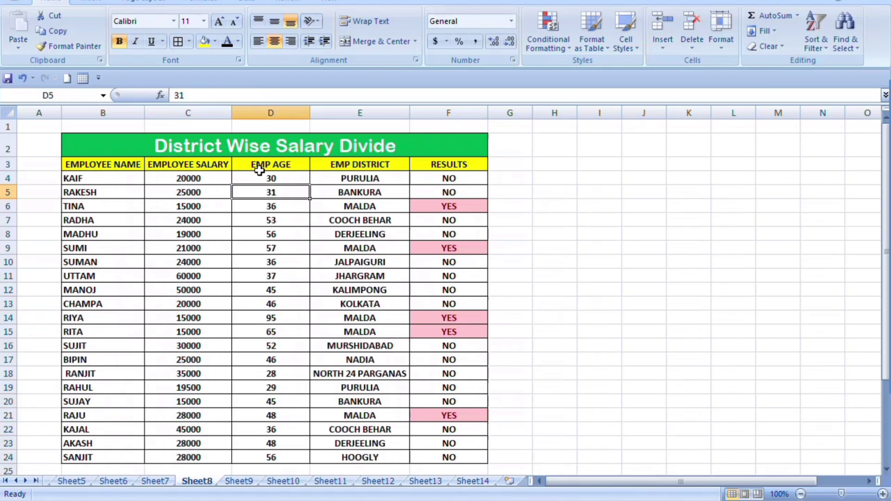
pyautogui.click(286, 236)
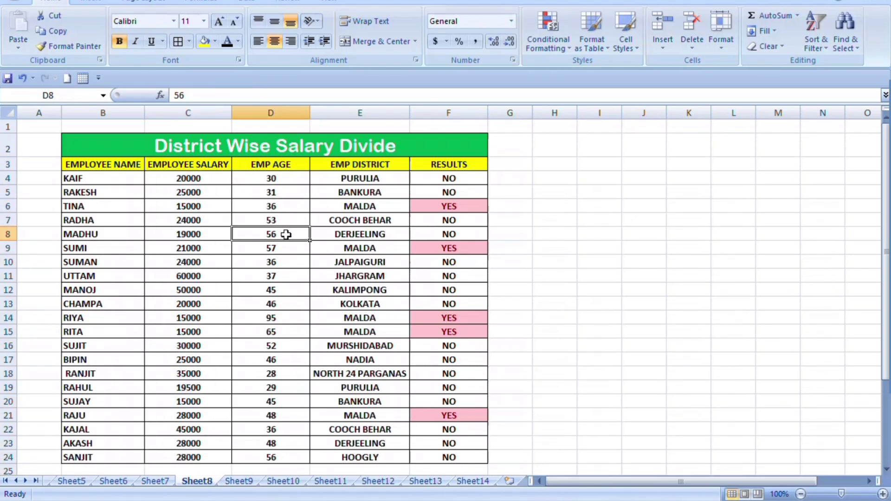
pyautogui.moveTo(260, 166); pyautogui.dragTo(263, 457)
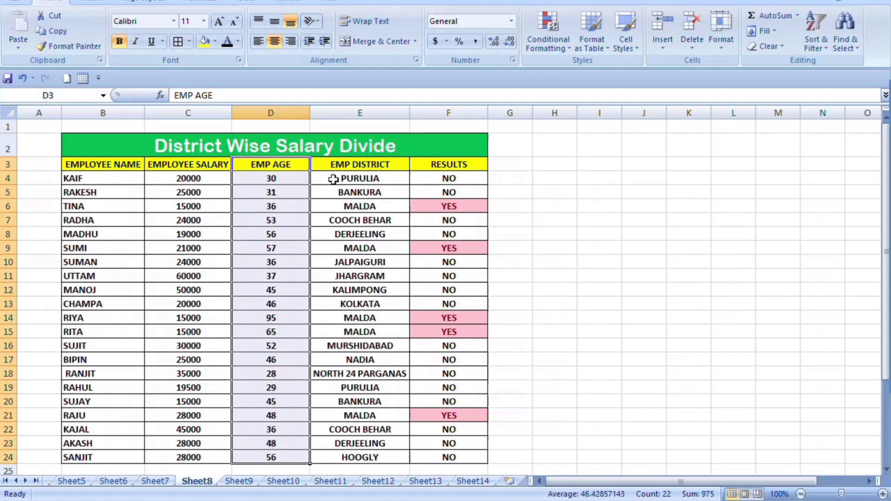
pyautogui.click(338, 204)
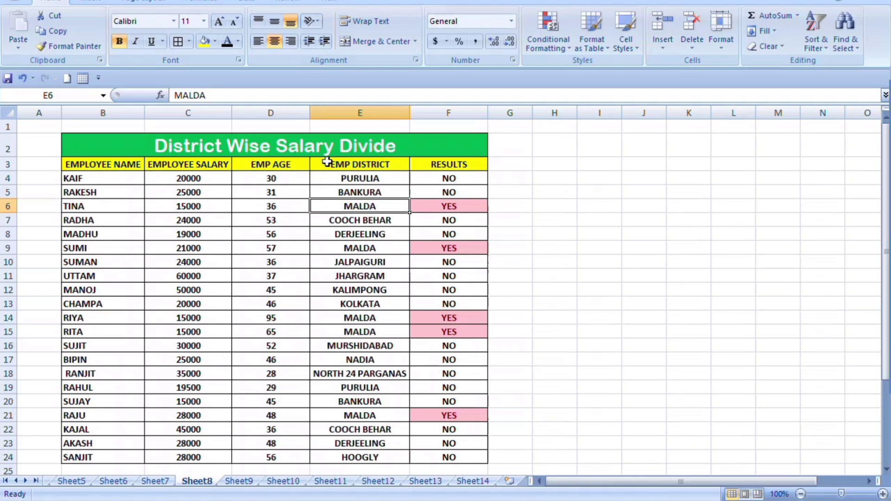
pyautogui.click(335, 246)
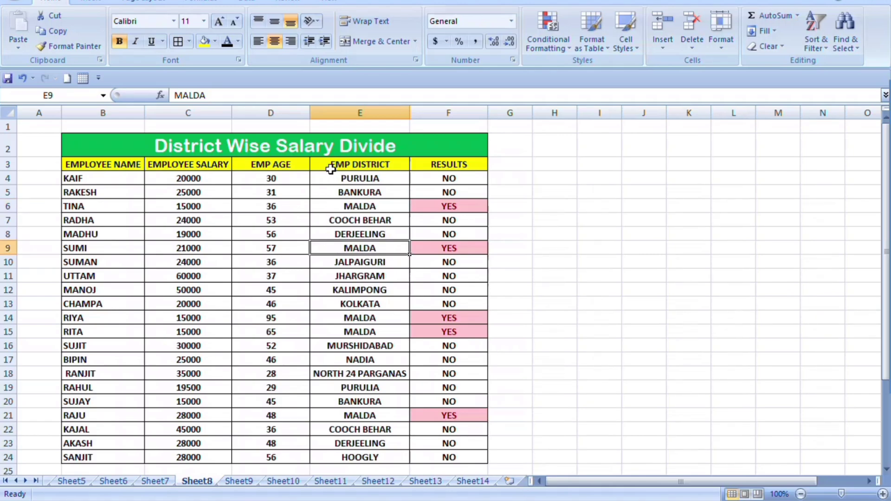
pyautogui.moveTo(331, 166); pyautogui.dragTo(336, 458)
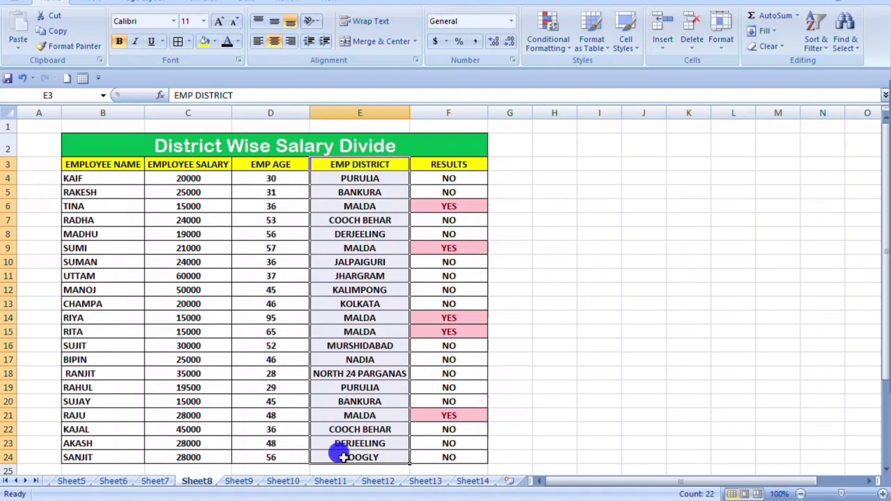
pyautogui.click(455, 290)
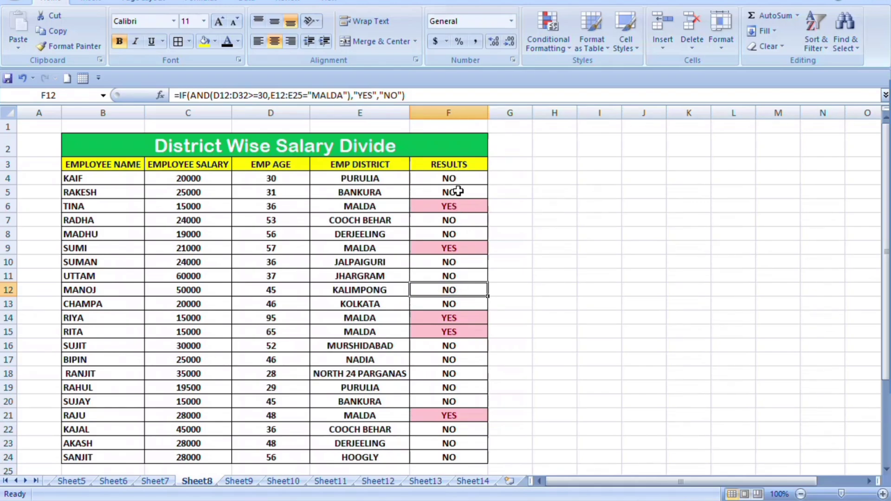
pyautogui.doubleClick(515, 344)
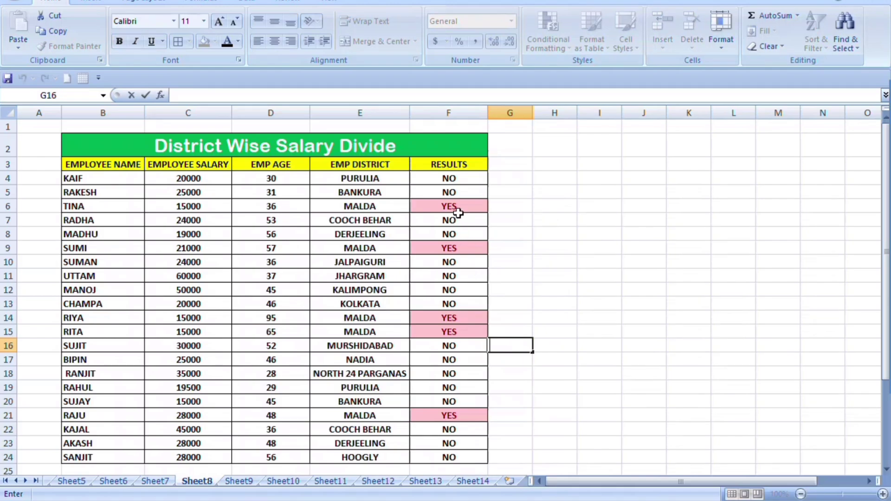
pyautogui.moveTo(432, 177); pyautogui.dragTo(437, 463)
pyautogui.click(541, 349)
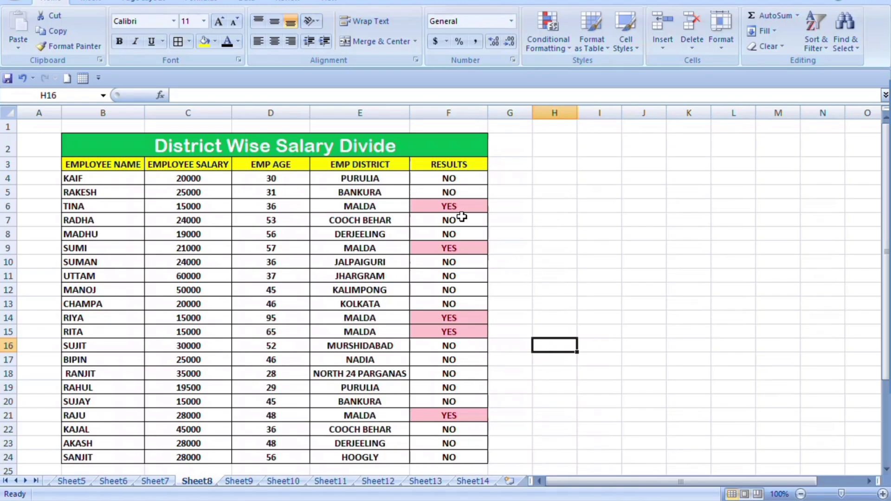
pyautogui.click(444, 206)
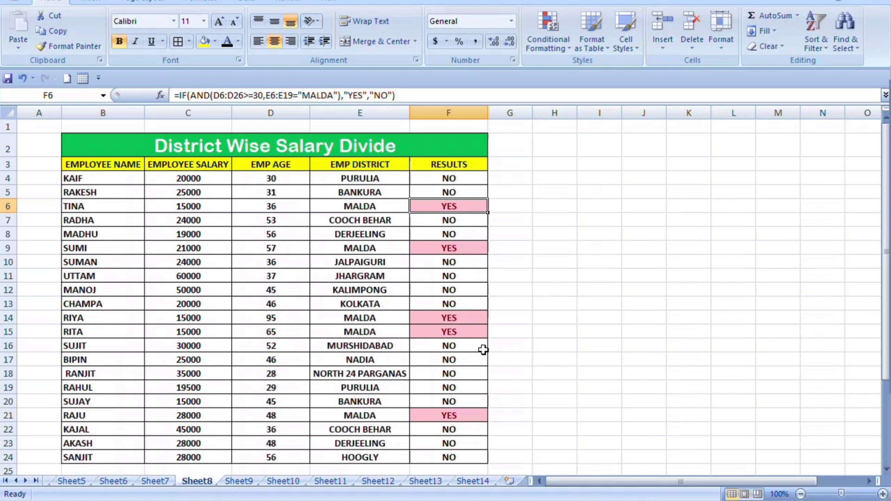
pyautogui.click(502, 248)
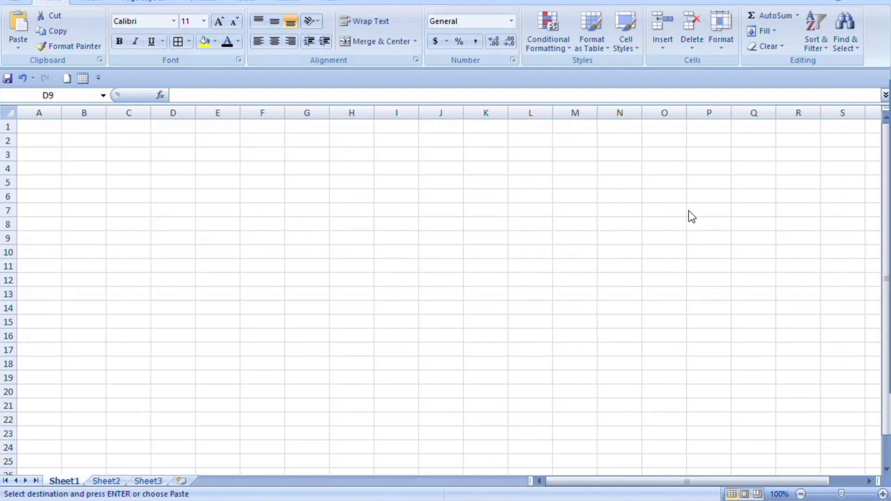
# - Enter the column headings EMPLOYEE NAME in B3 and EMPLOYEE SALARY in C3 of the blank Sheet1
pyautogui.click(79, 154)
pyautogui.click(75, 176)
pyautogui.click(90, 155)
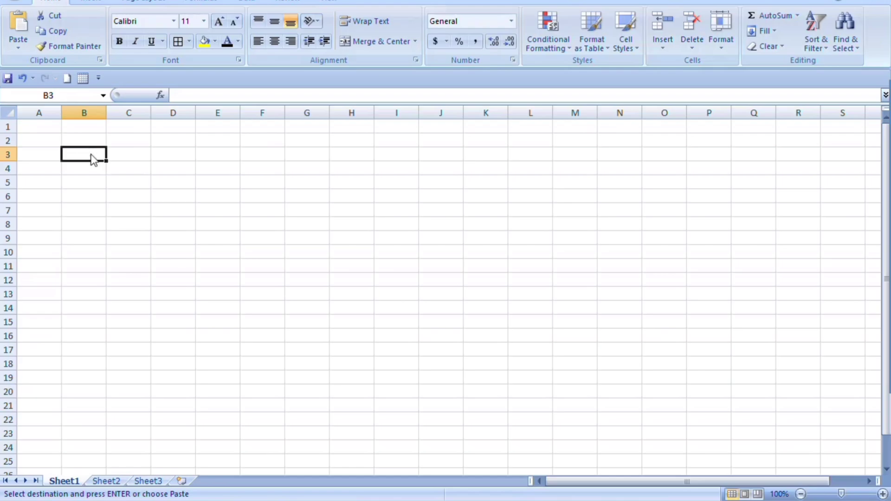
pyautogui.write('EMPLOY')
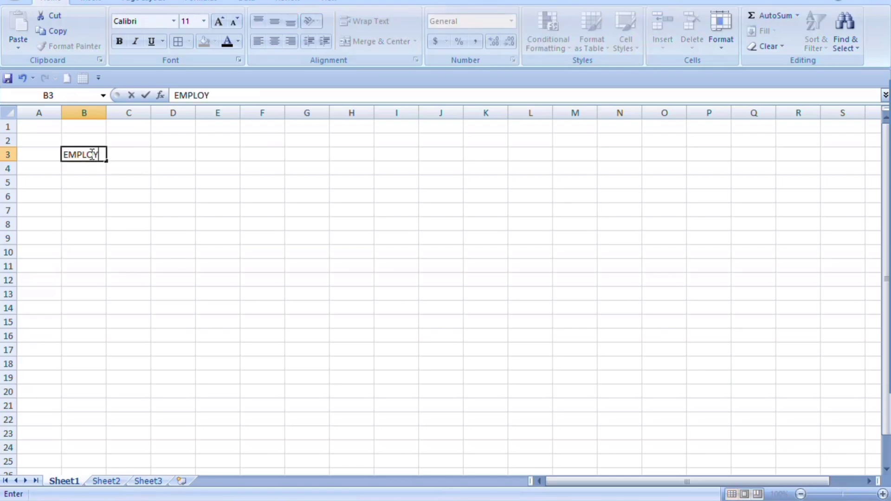
pyautogui.write('EE NAME')
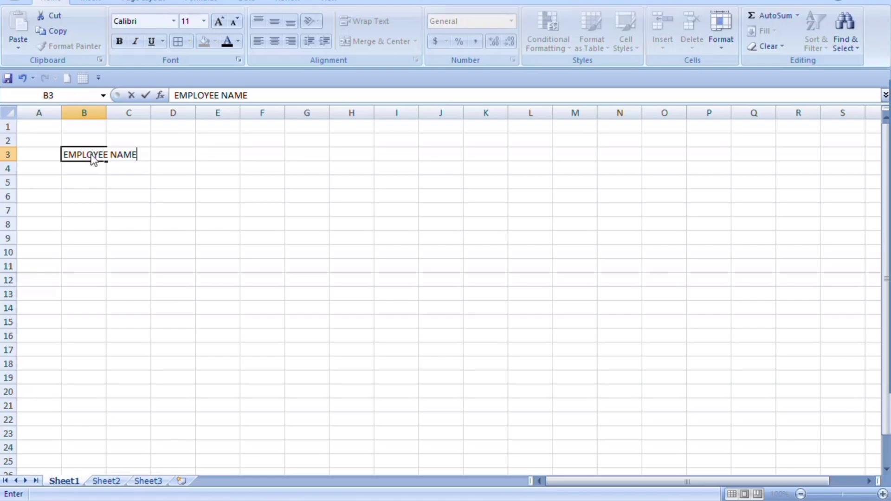
pyautogui.press('Tab')
pyautogui.write('EMPL')
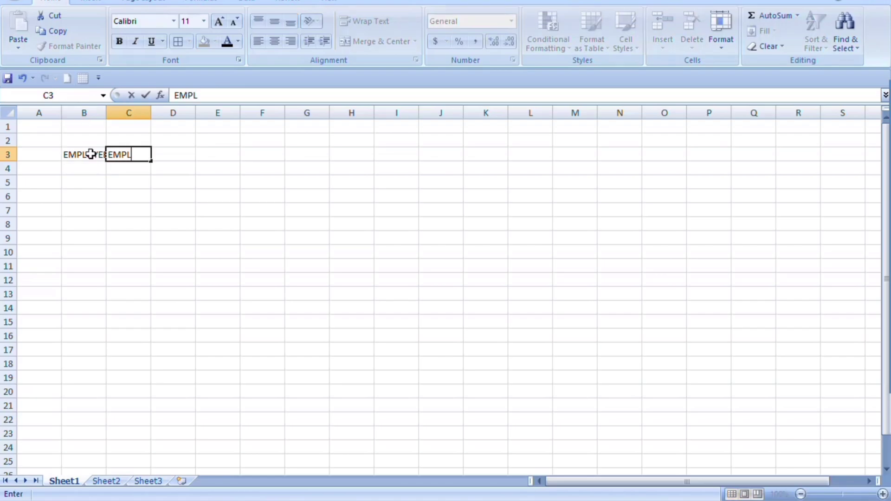
pyautogui.write('OYEE')
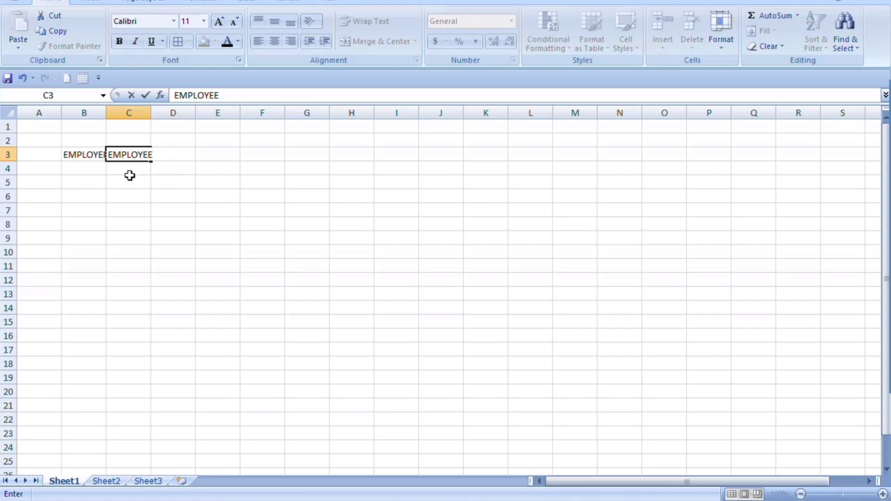
pyautogui.write(' SALARY')
pyautogui.press('Tab')
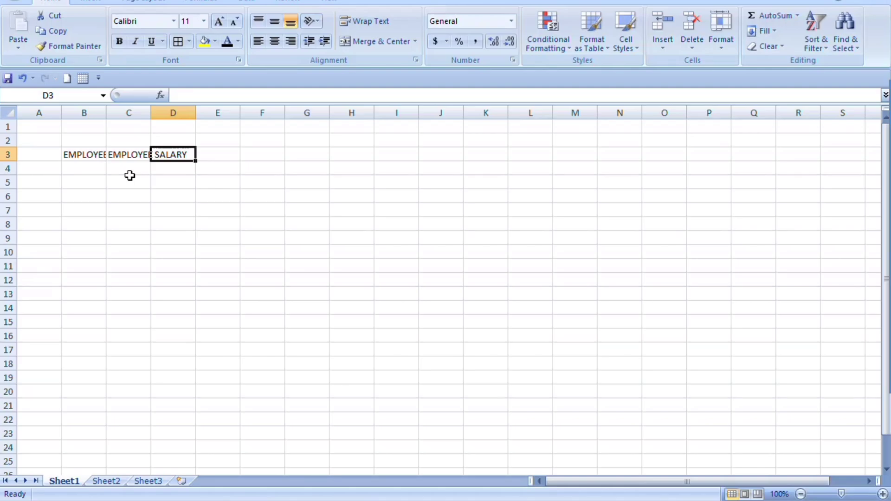
# - Add the headings EMP AGE, EMP DISTRICT and RESULTS in cells D3, E3 and F3
pyautogui.write('EMP ')
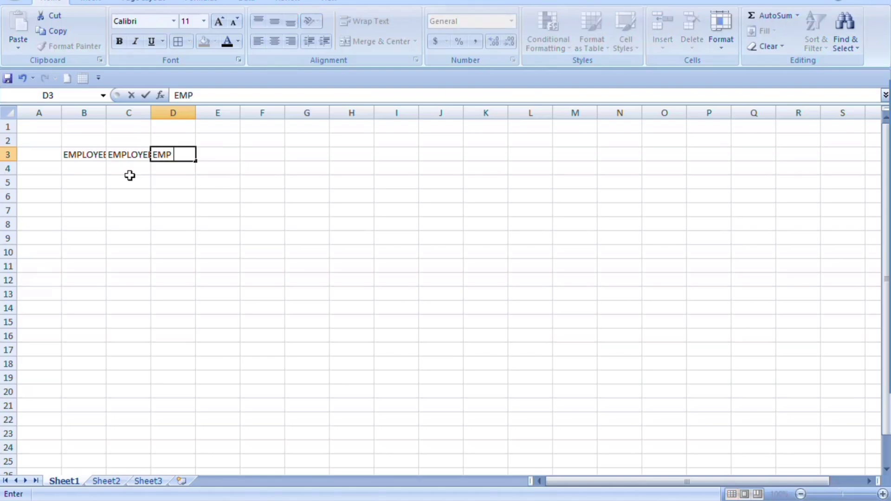
pyautogui.write('AGE')
pyautogui.press('Tab')
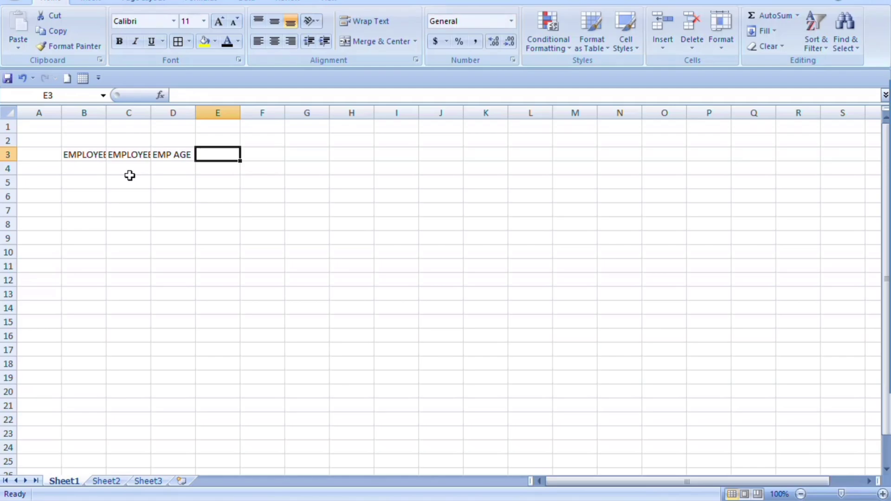
pyautogui.write('EMPLO')
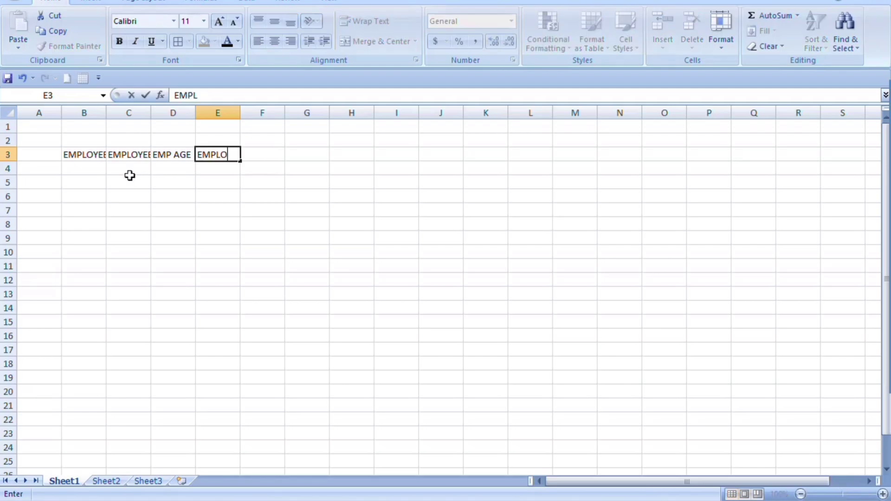
pyautogui.write('YEE')
pyautogui.press('BackSpace')
pyautogui.press('BackSpace')
pyautogui.press('BackSpace')
pyautogui.write('DISTRICT')
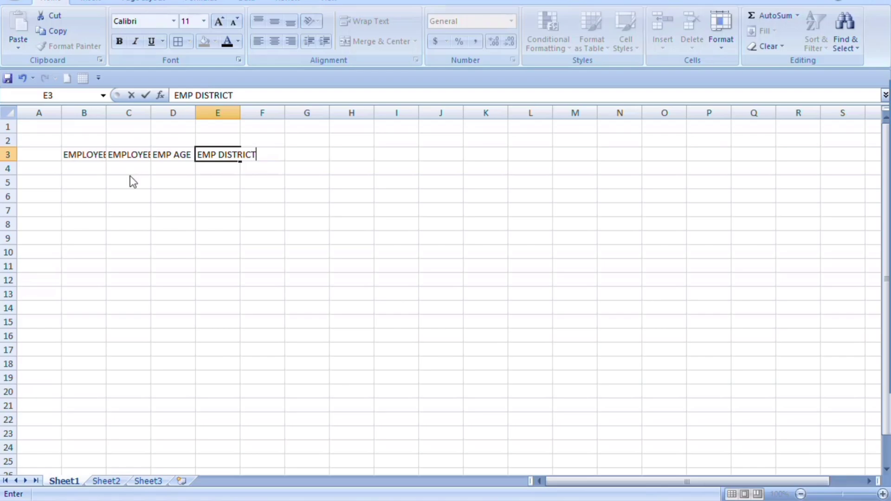
pyautogui.press('Tab')
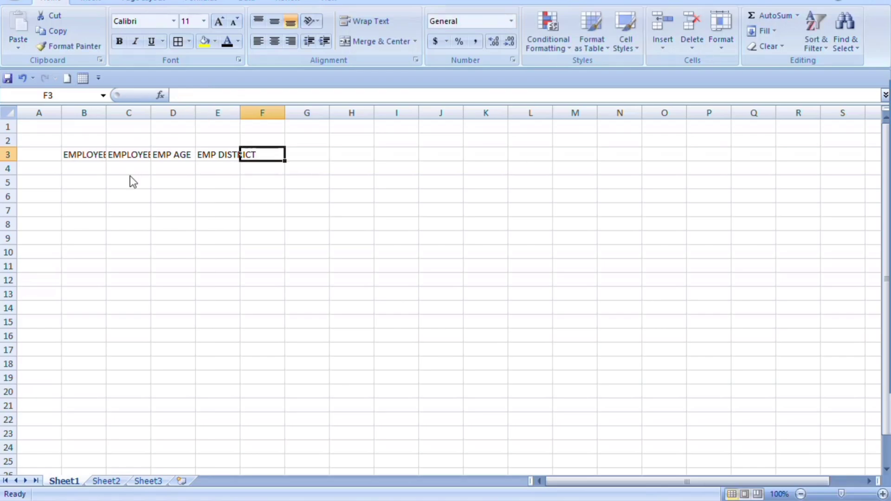
pyautogui.write('RESULTS')
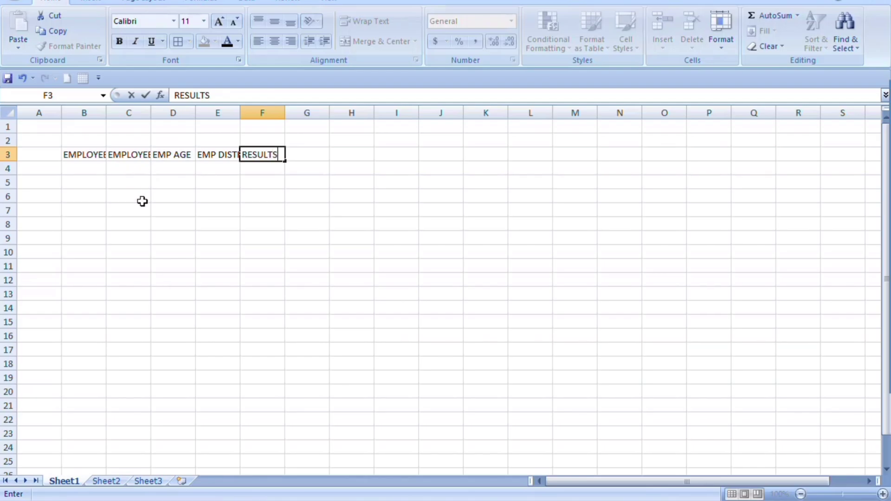
pyautogui.click(176, 234)
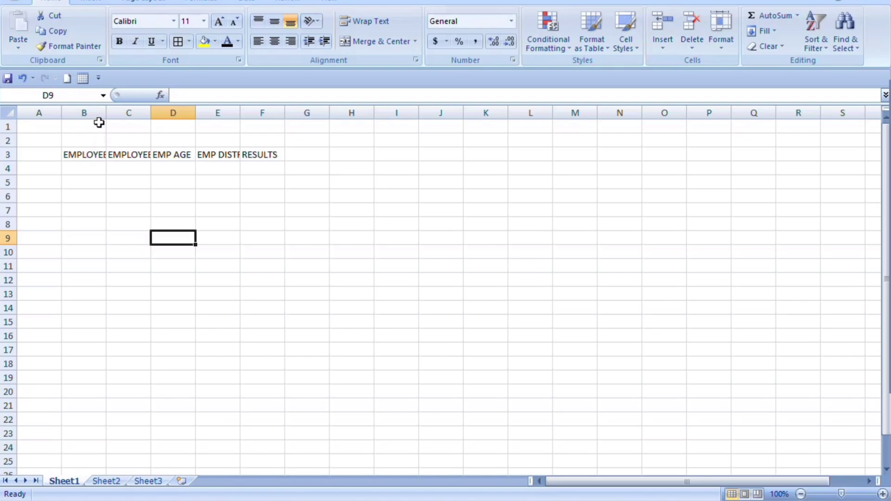
# - Autofit columns B to F to their headings and widen them all equally to leave extra room
pyautogui.click(128, 201)
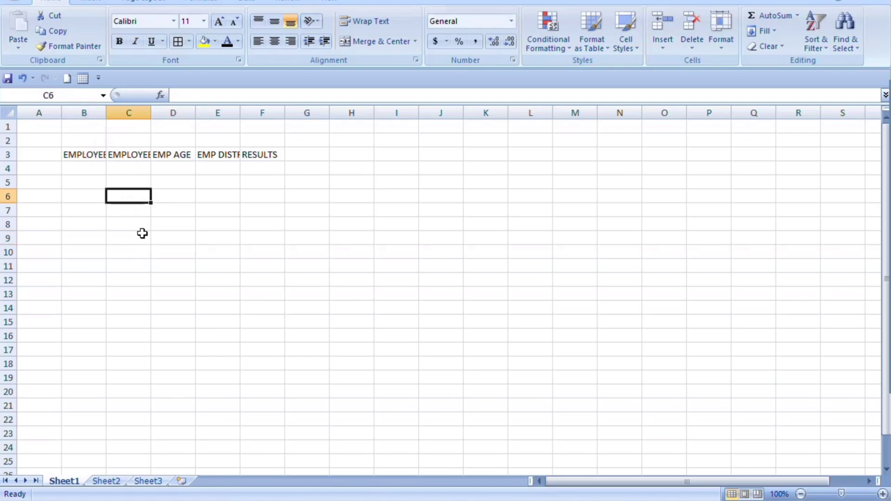
pyautogui.moveTo(84, 113); pyautogui.dragTo(265, 112)
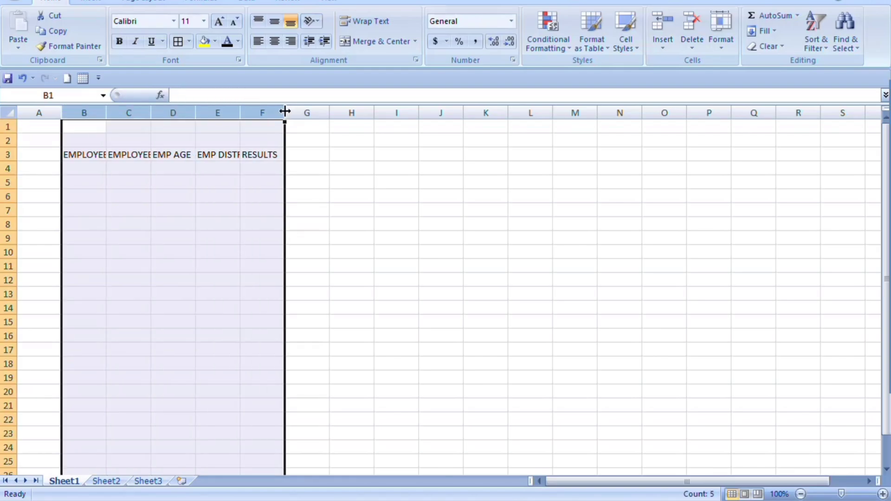
pyautogui.doubleClick(285, 112)
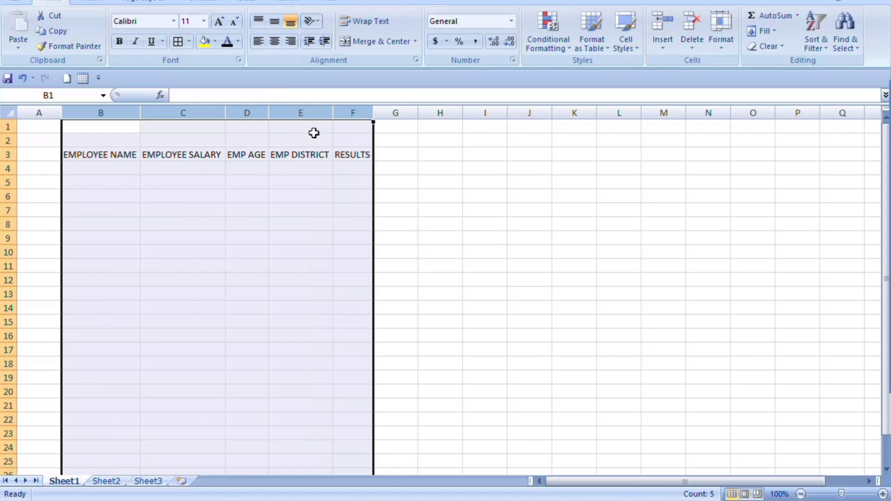
pyautogui.moveTo(373, 111); pyautogui.dragTo(420, 114)
pyautogui.click(342, 208)
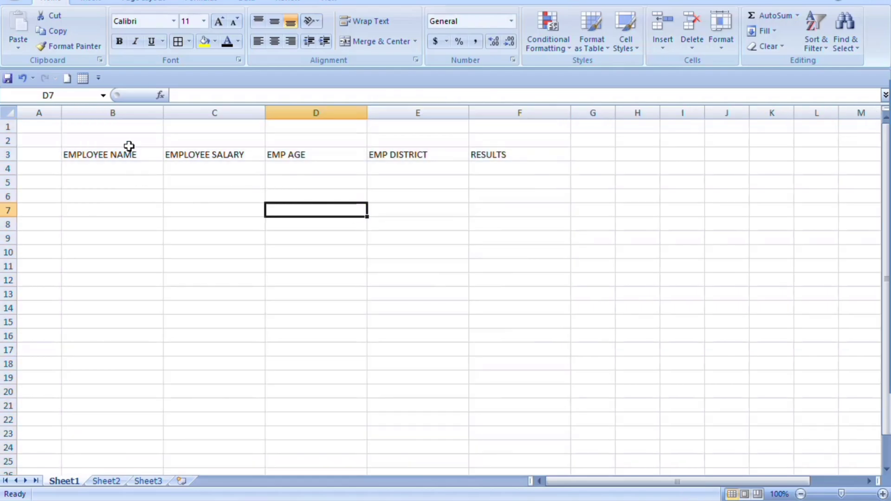
pyautogui.click(103, 291)
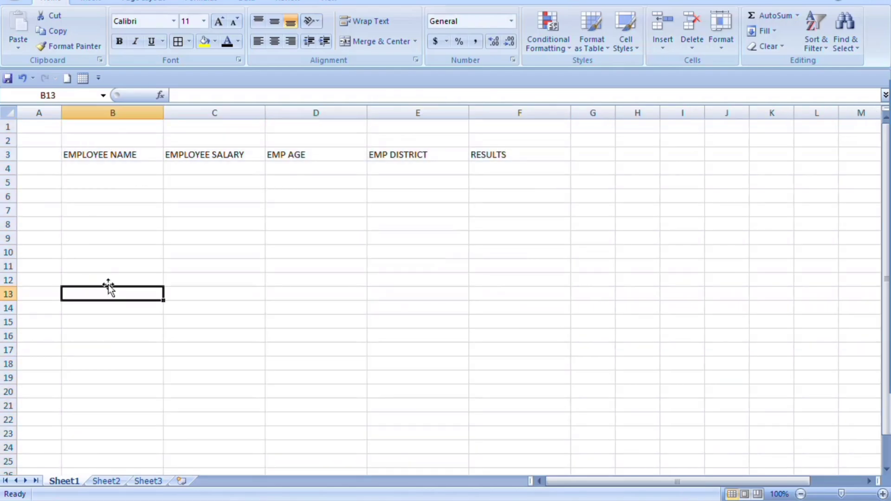
pyautogui.click(80, 138)
pyautogui.click(199, 321)
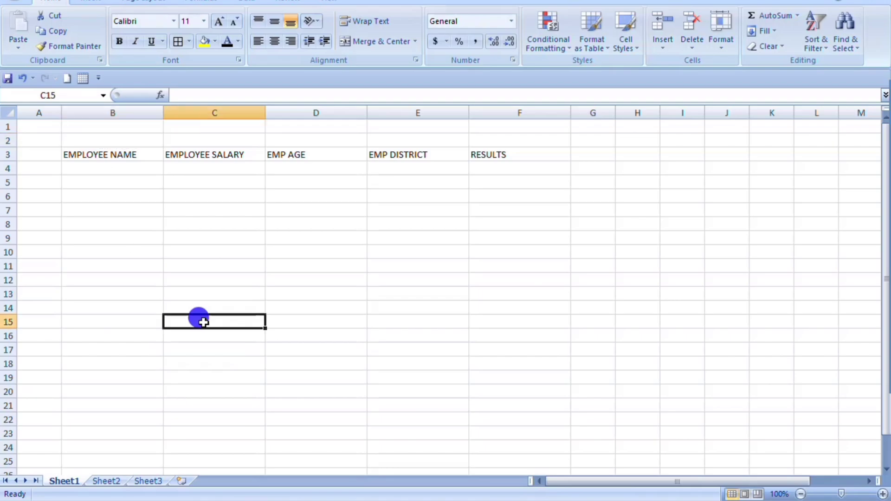
pyautogui.click(207, 239)
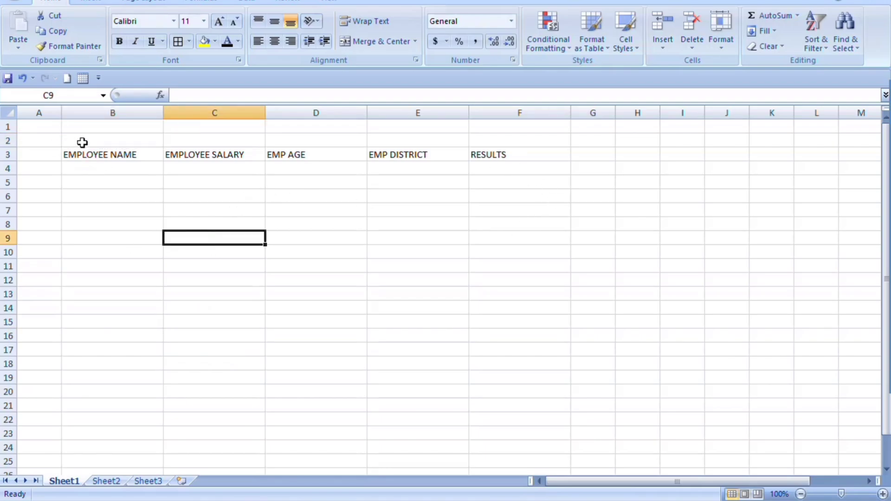
# - Merge and center cells B2 to F2 above the column headings
pyautogui.moveTo(79, 138); pyautogui.dragTo(517, 137)
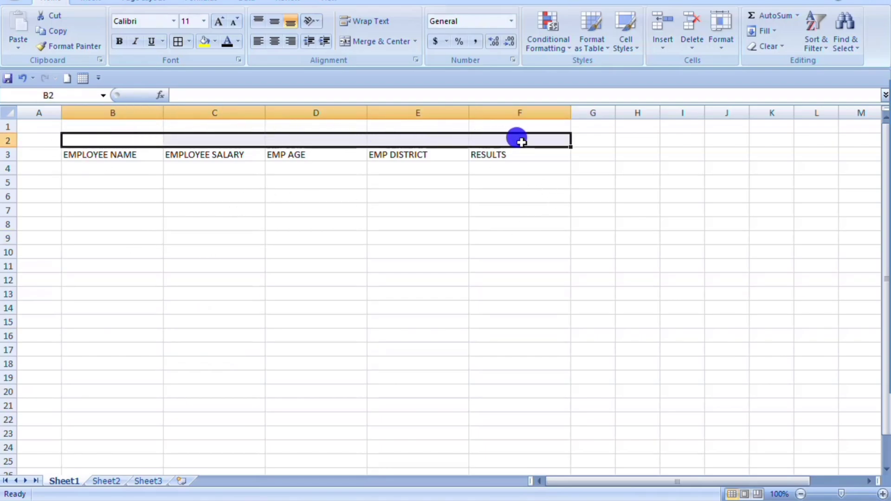
pyautogui.click(396, 41)
pyautogui.click(327, 212)
pyautogui.click(312, 141)
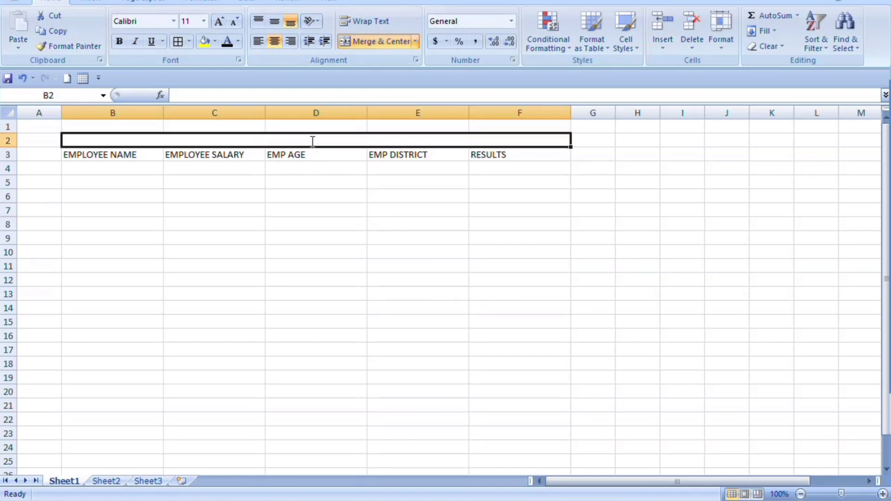
# - Enter the title DISTRICT WISE SALARY DIVIDE in the merged cell B2
pyautogui.write('DISTR')
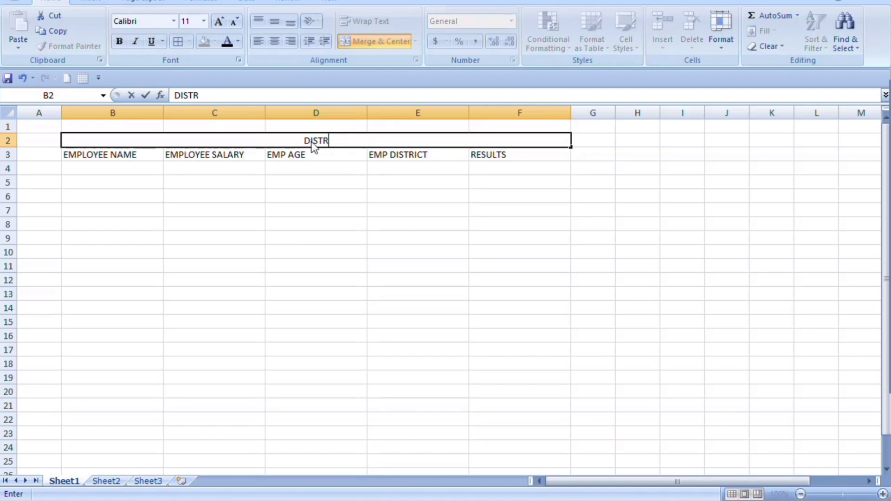
pyautogui.write('ICT W')
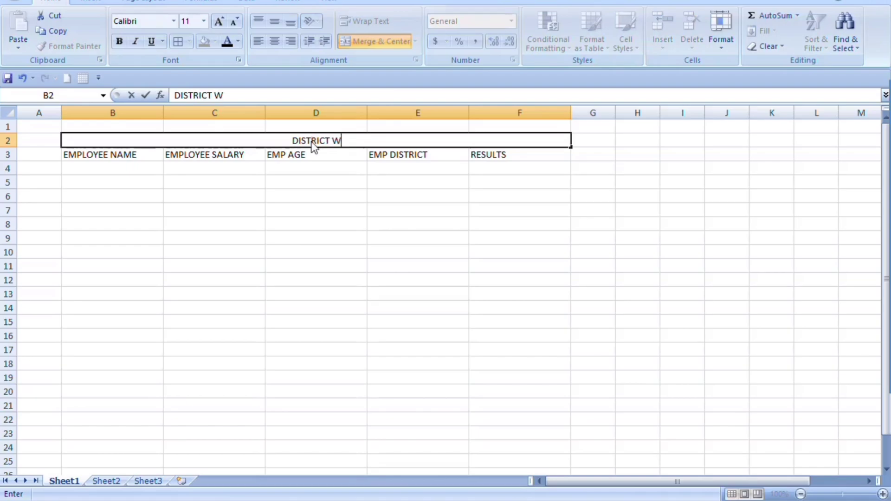
pyautogui.write('ISE SALAR')
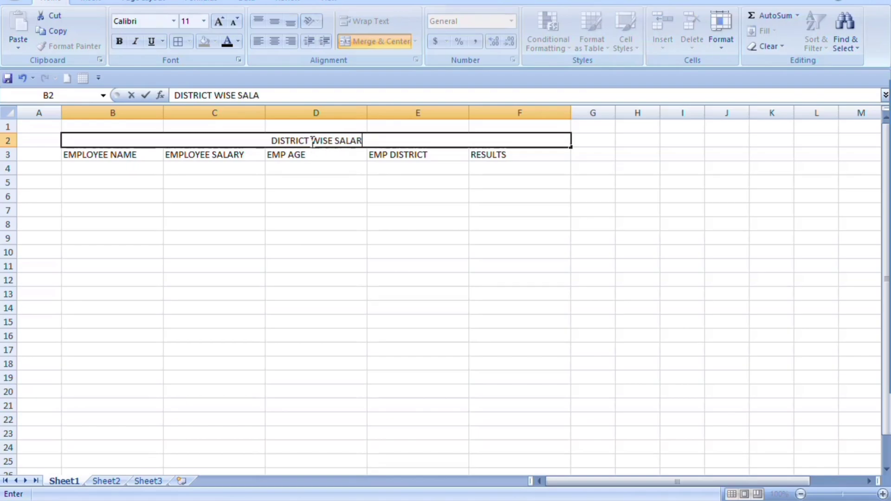
pyautogui.write('Y DI')
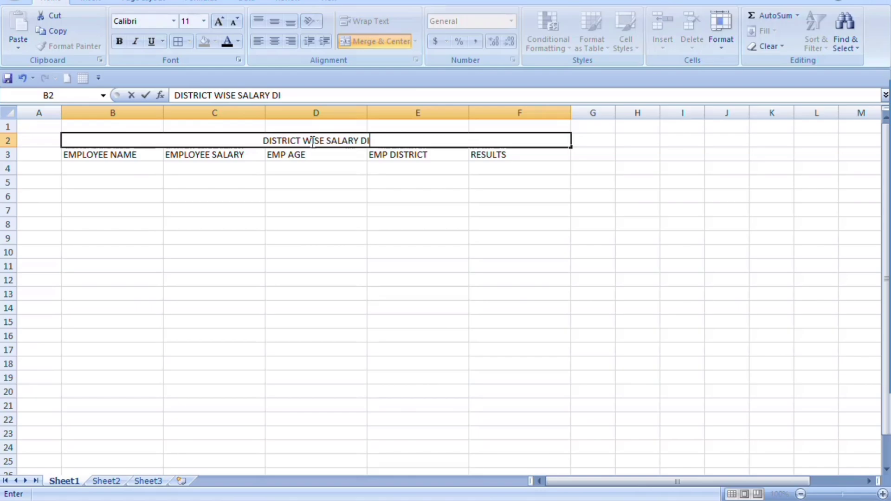
pyautogui.write('VIDE')
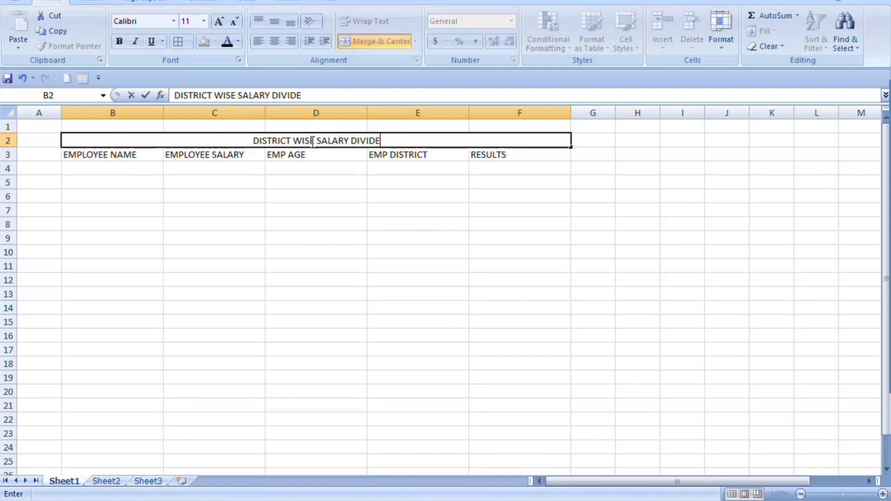
pyautogui.click(363, 196)
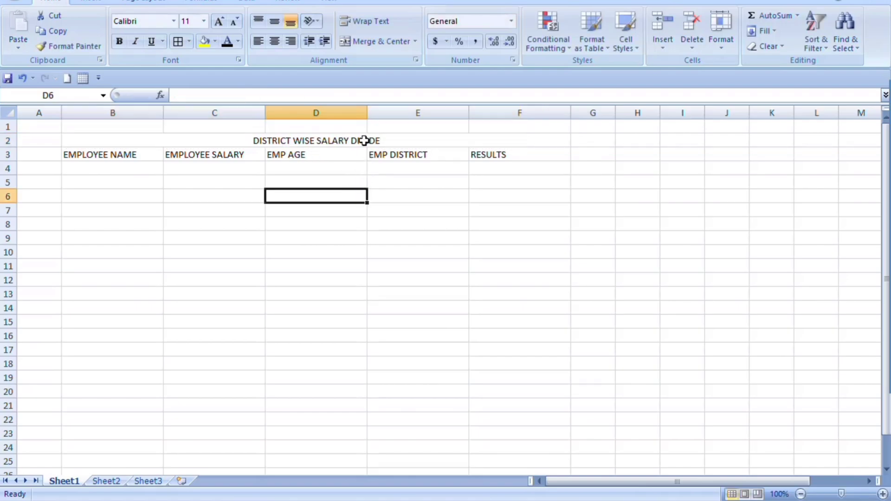
# - Enlarge the table title in B2 to font size 18
pyautogui.click(339, 177)
pyautogui.click(328, 139)
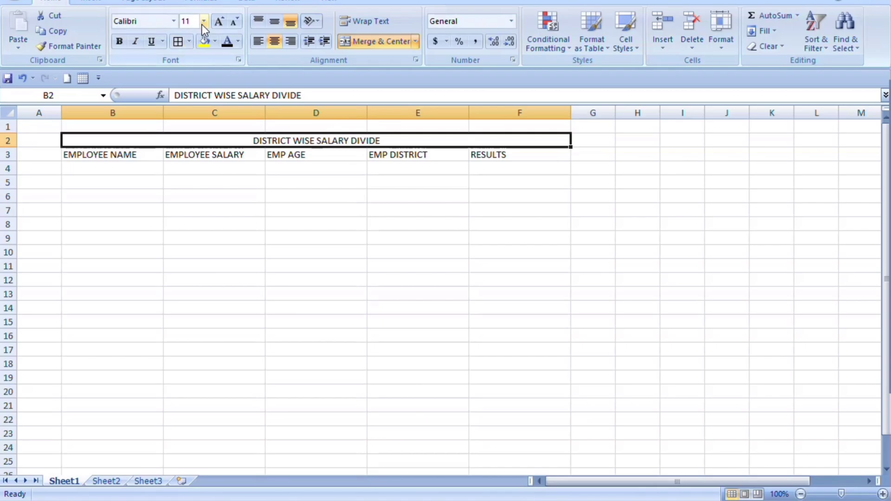
pyautogui.click(219, 23)
pyautogui.click(219, 23)
pyautogui.click(219, 22)
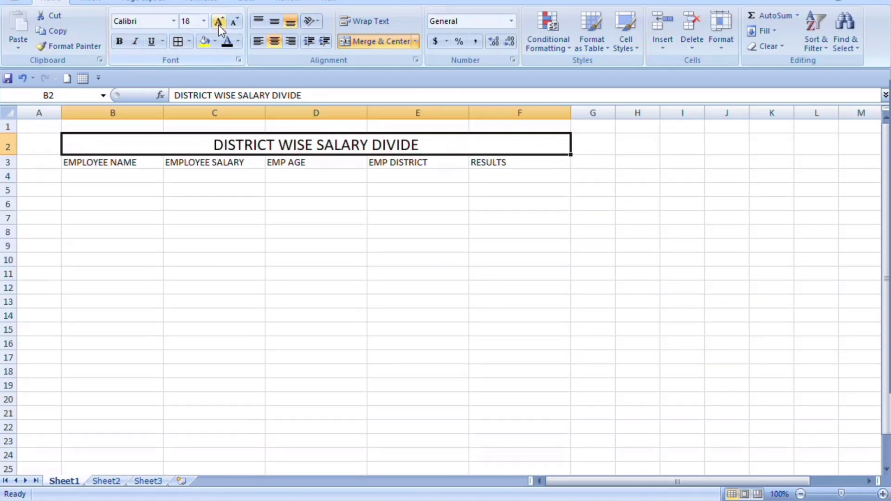
pyautogui.click(176, 219)
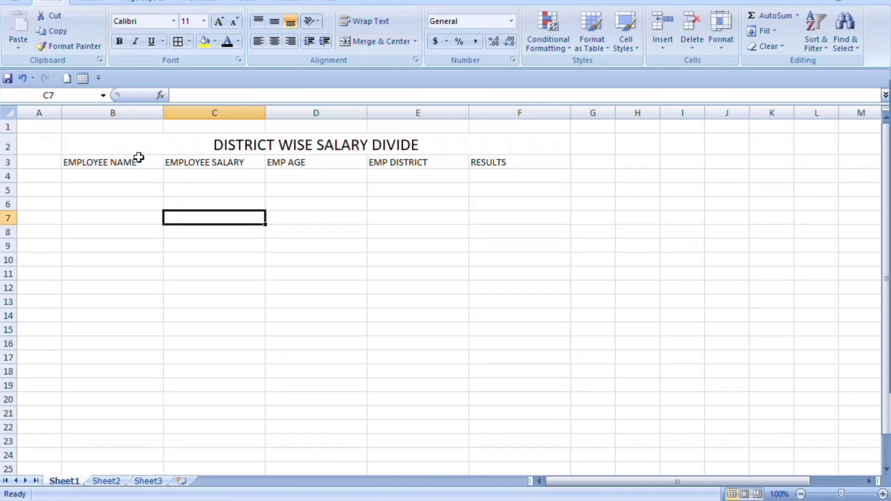
# - Apply all borders to the table range from the title in B2 down to F25
pyautogui.moveTo(134, 143); pyautogui.dragTo(160, 459)
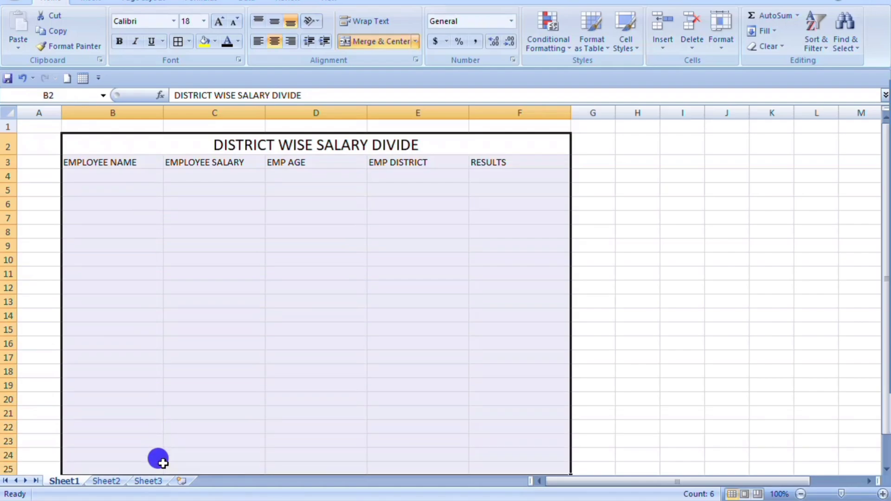
pyautogui.click(189, 41)
pyautogui.click(197, 149)
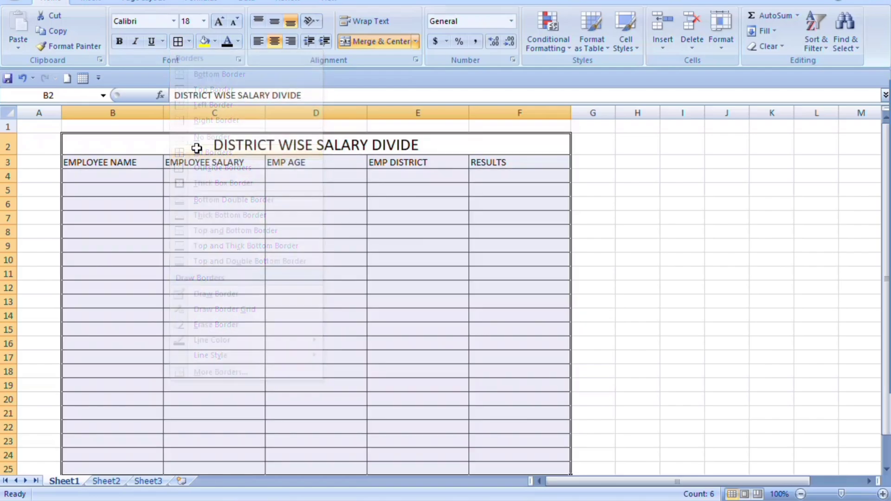
pyautogui.click(191, 201)
# - Format the title in B2 with white bold text on a standard green fill
pyautogui.click(183, 150)
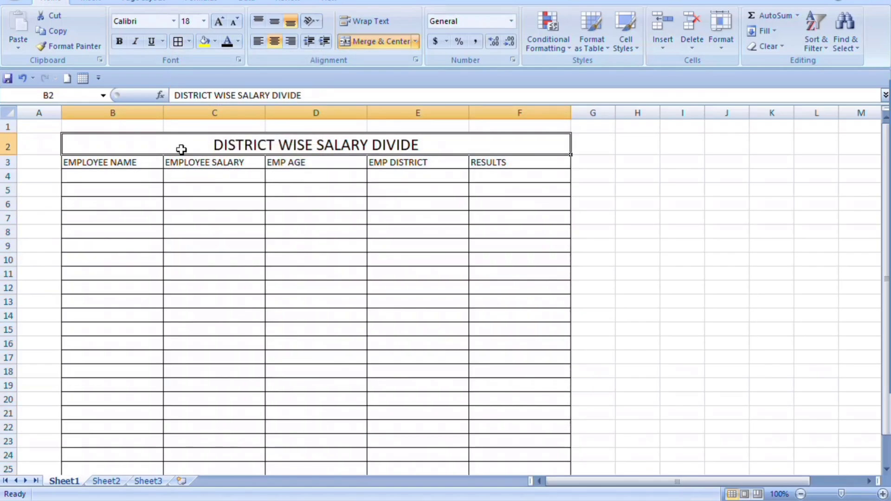
pyautogui.click(240, 41)
pyautogui.click(228, 86)
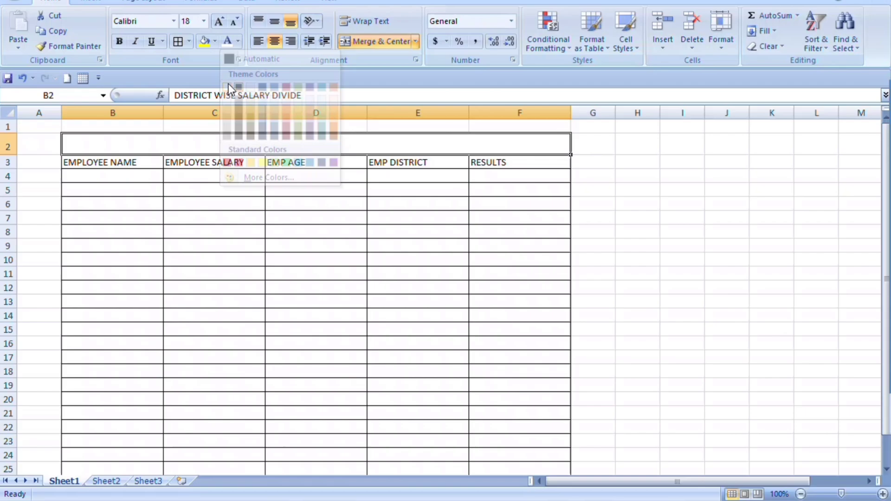
pyautogui.click(216, 41)
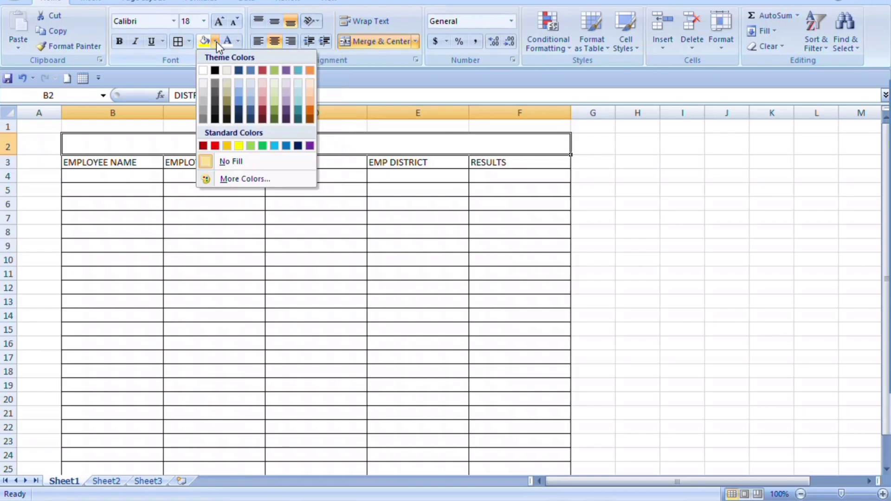
pyautogui.click(263, 146)
pyautogui.click(123, 43)
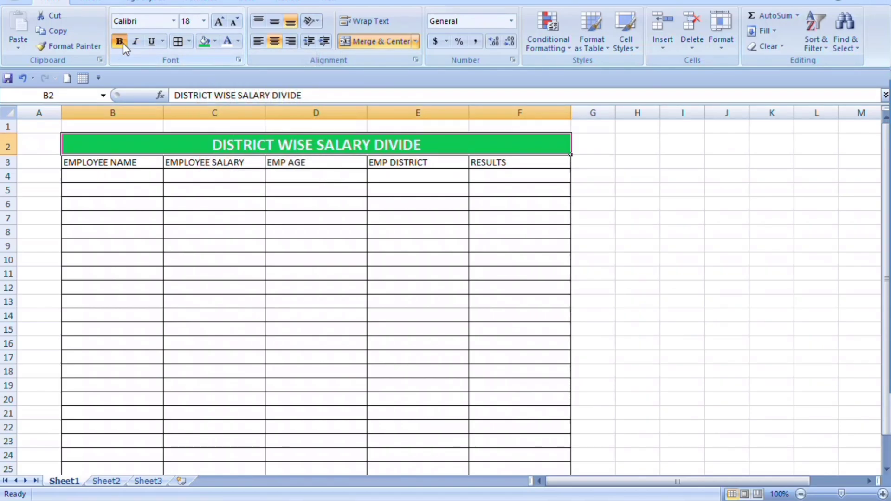
# - Change the title's font in B2 to Bahnschrift
pyautogui.click(173, 22)
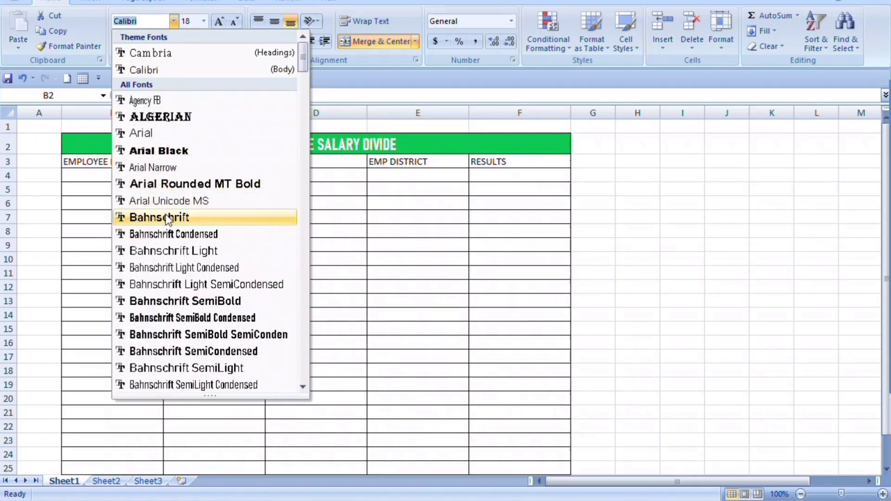
pyautogui.click(166, 217)
pyautogui.click(165, 227)
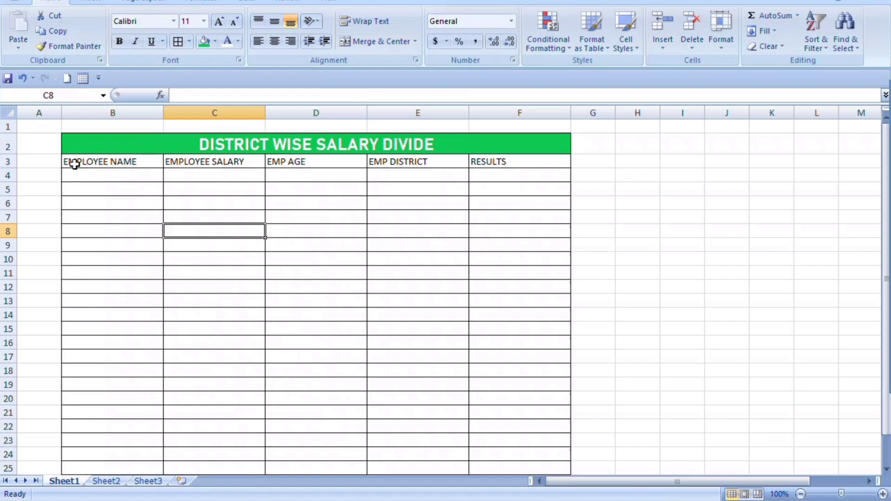
# - Center the contents of the table range B3 to F25 horizontally
pyautogui.moveTo(72, 163); pyautogui.dragTo(100, 216)
pyautogui.moveTo(379, 354); pyautogui.dragTo(384, 371)
pyautogui.moveTo(388, 378); pyautogui.dragTo(531, 467)
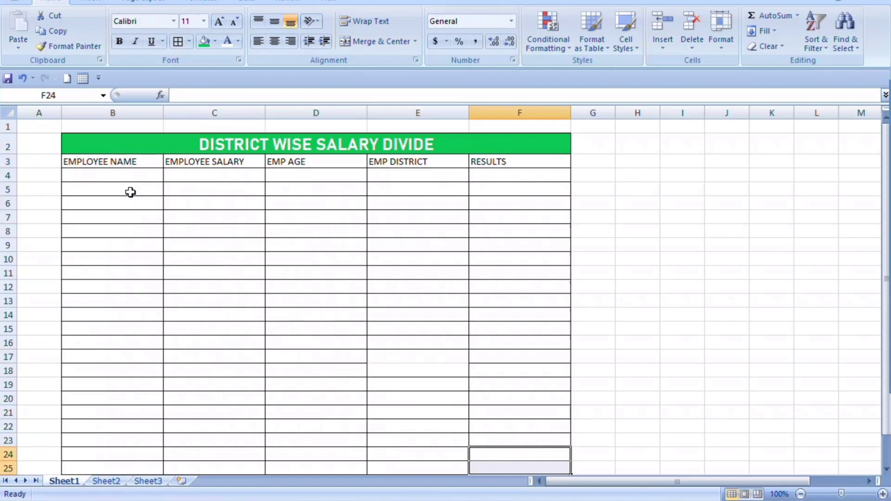
pyautogui.moveTo(82, 163); pyautogui.dragTo(523, 462)
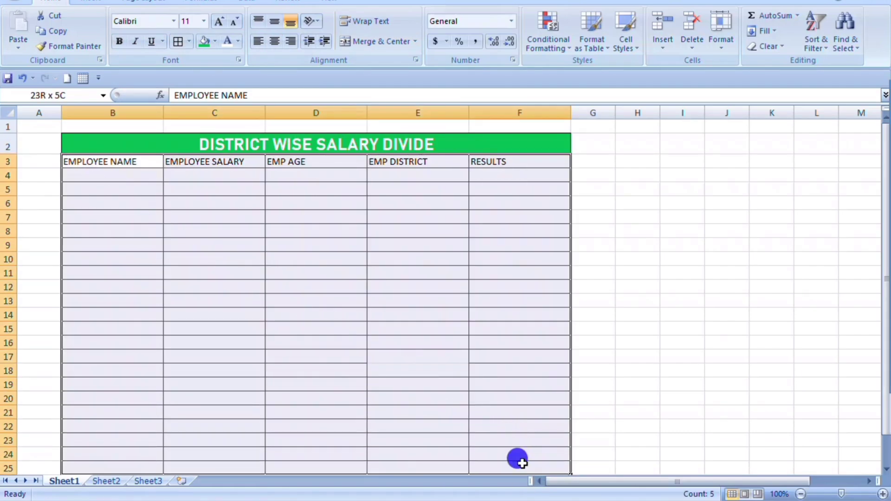
pyautogui.click(275, 40)
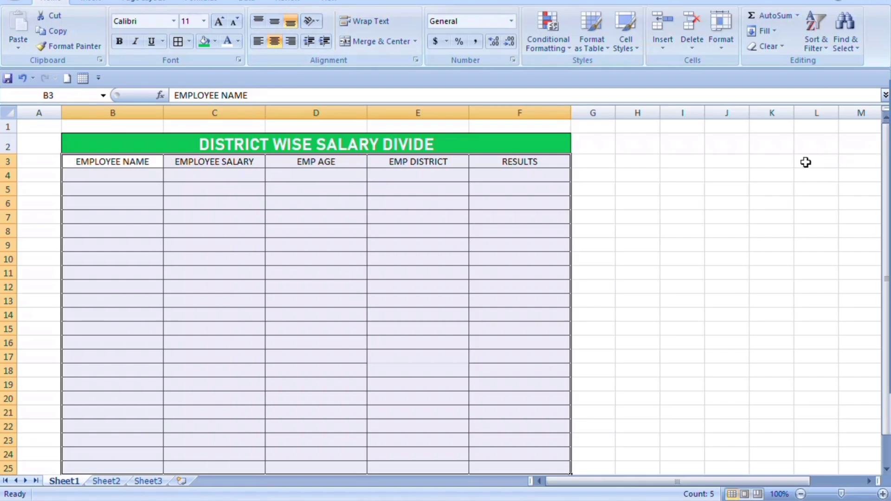
pyautogui.click(96, 192)
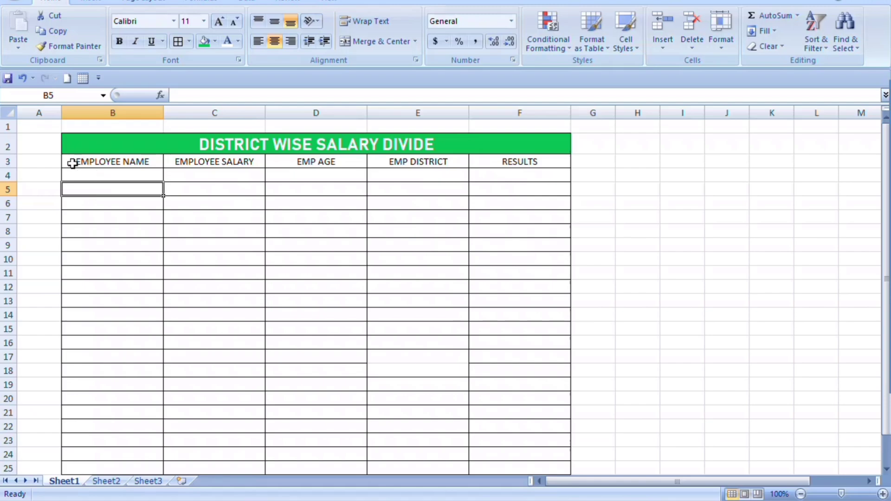
# - Make the column headings in B3 to F3 bold and give them a standard yellow fill
pyautogui.click(75, 159)
pyautogui.moveTo(75, 159); pyautogui.dragTo(538, 163)
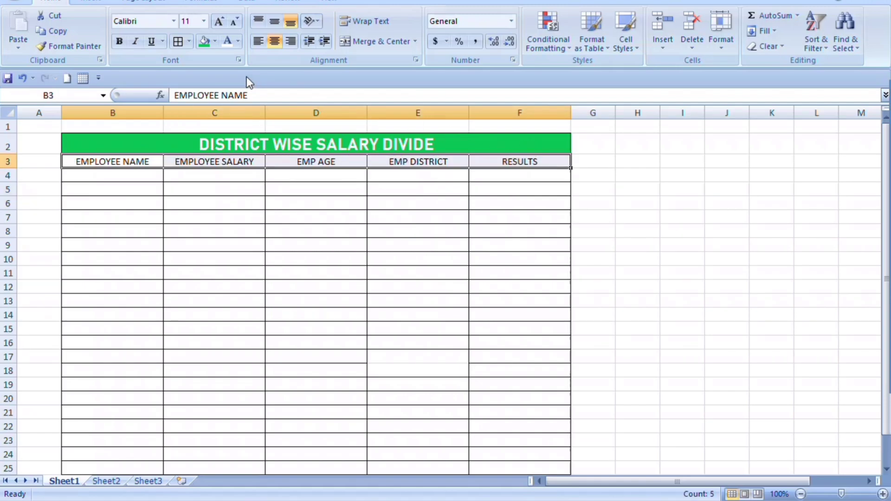
pyautogui.click(120, 42)
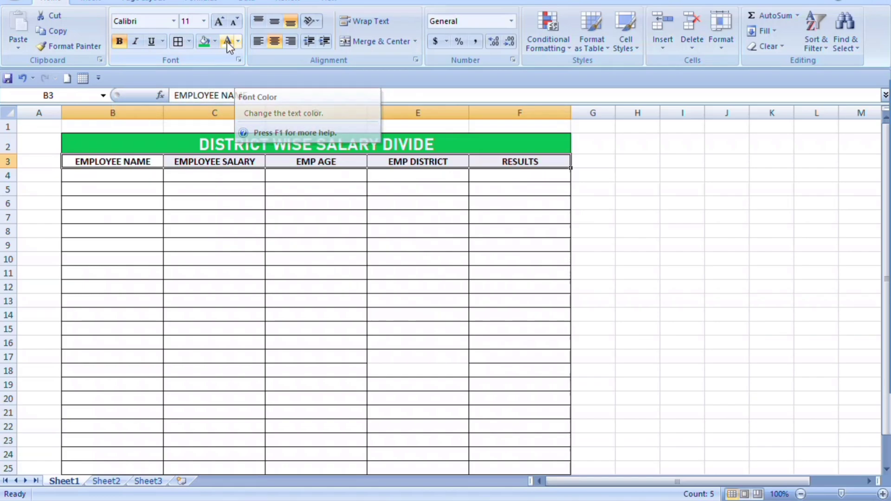
pyautogui.click(214, 42)
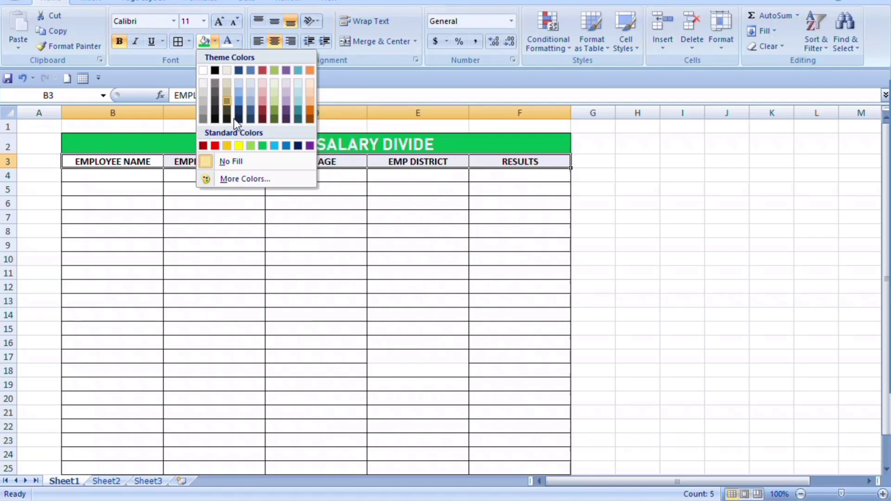
pyautogui.click(238, 146)
pyautogui.click(189, 217)
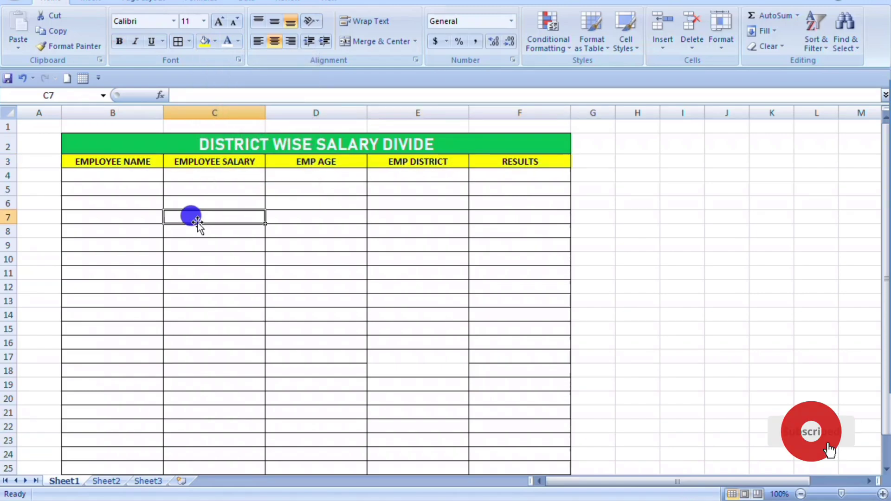
pyautogui.click(98, 176)
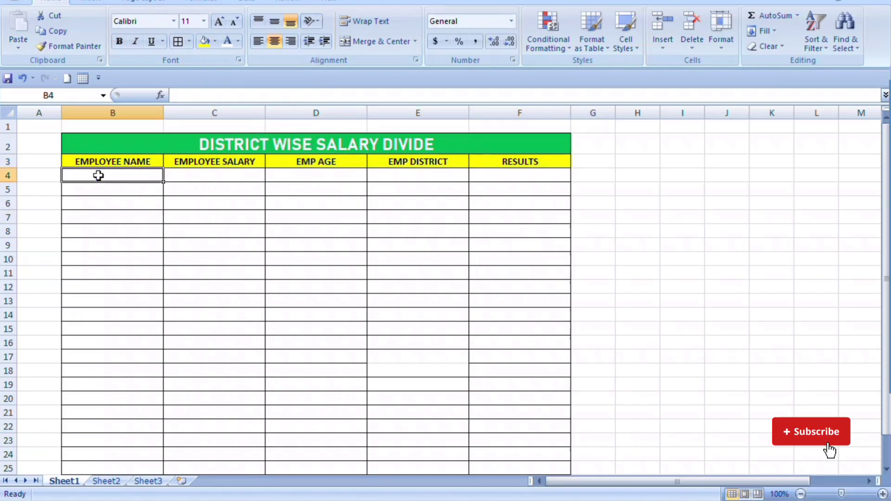
pyautogui.click(133, 199)
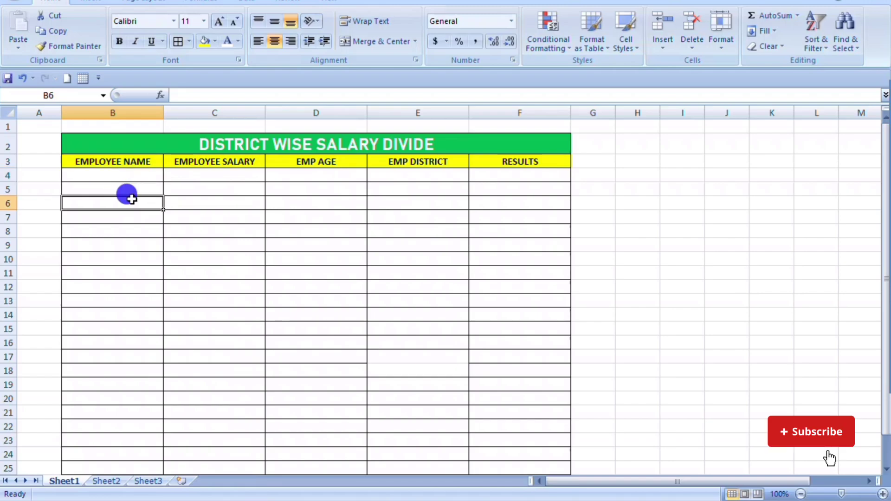
pyautogui.doubleClick(99, 177)
pyautogui.click(116, 234)
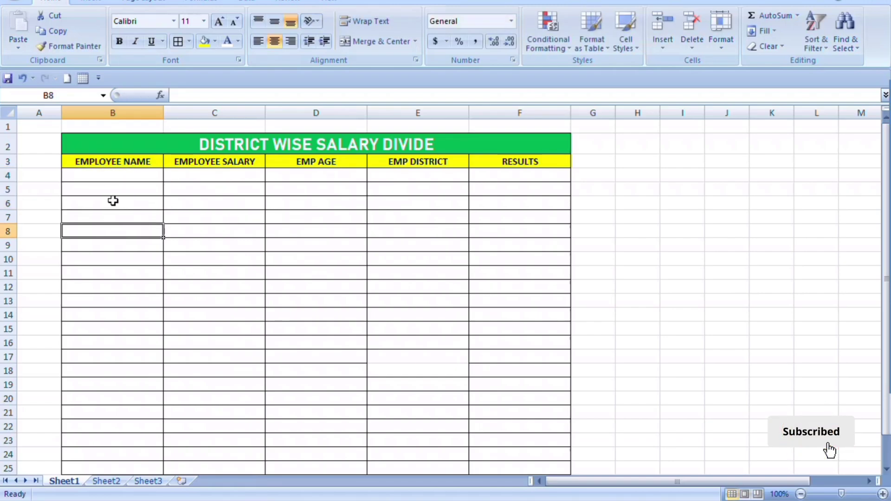
pyautogui.click(109, 214)
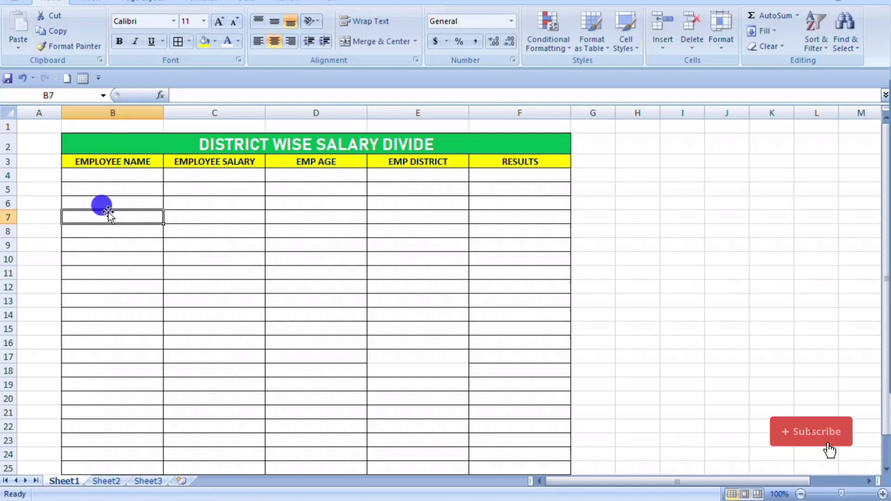
pyautogui.click(82, 187)
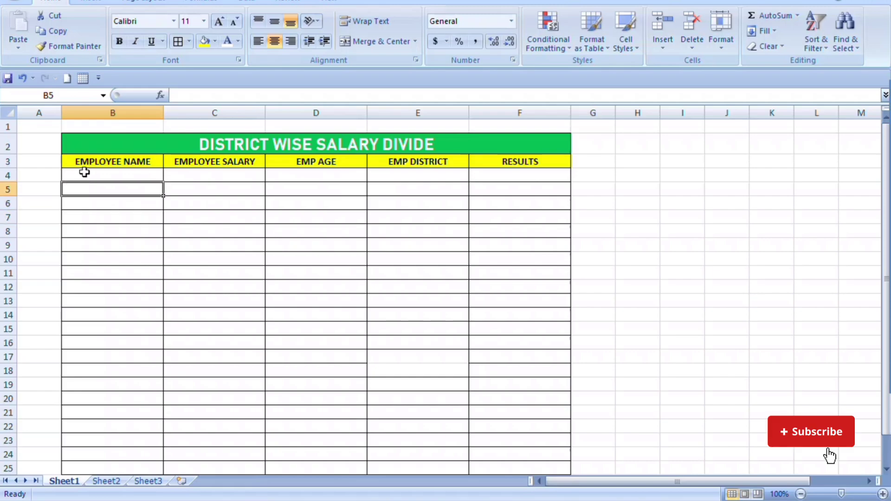
pyautogui.click(85, 173)
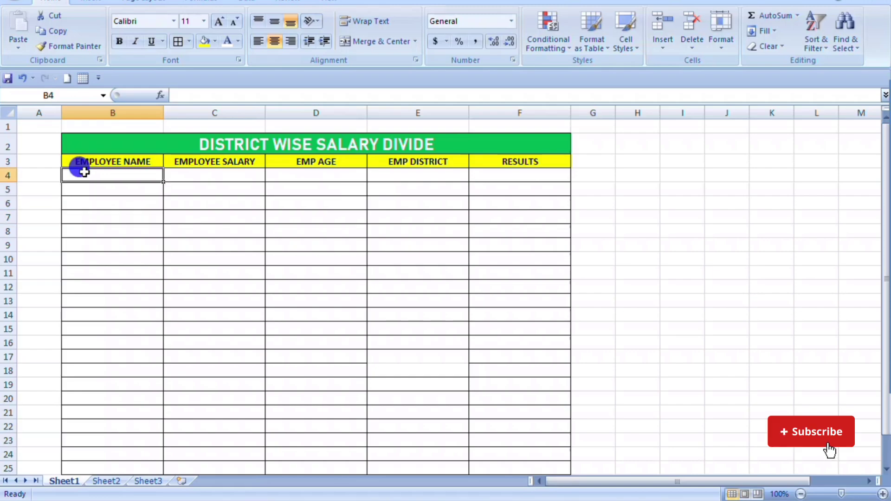
pyautogui.click(89, 213)
pyautogui.click(83, 173)
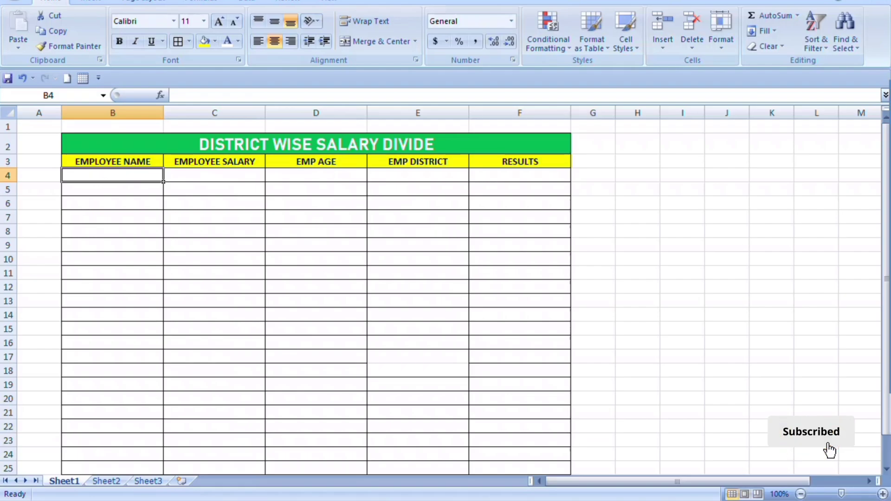
# - Copy the employee data in B4:E24 from Sheet8 of the workbook with the finished table and paste it at B4 in Book4
pyautogui.moveTo(530, 500)
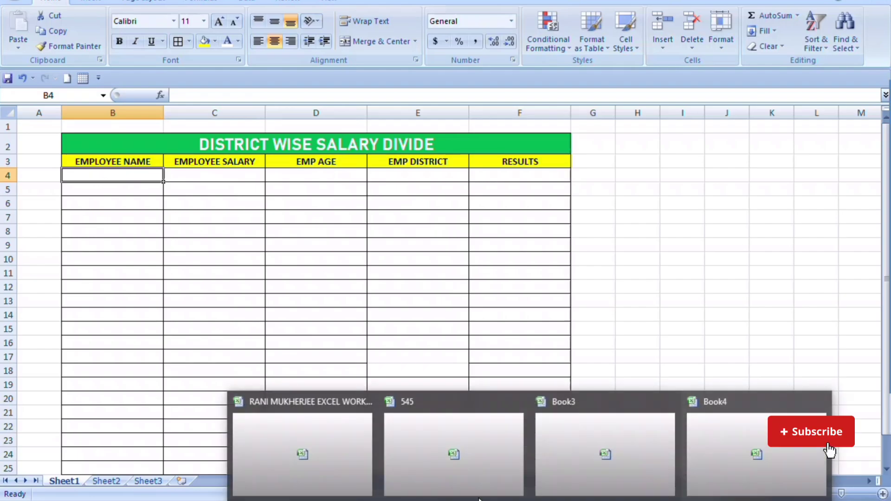
pyautogui.click(308, 460)
pyautogui.click(172, 317)
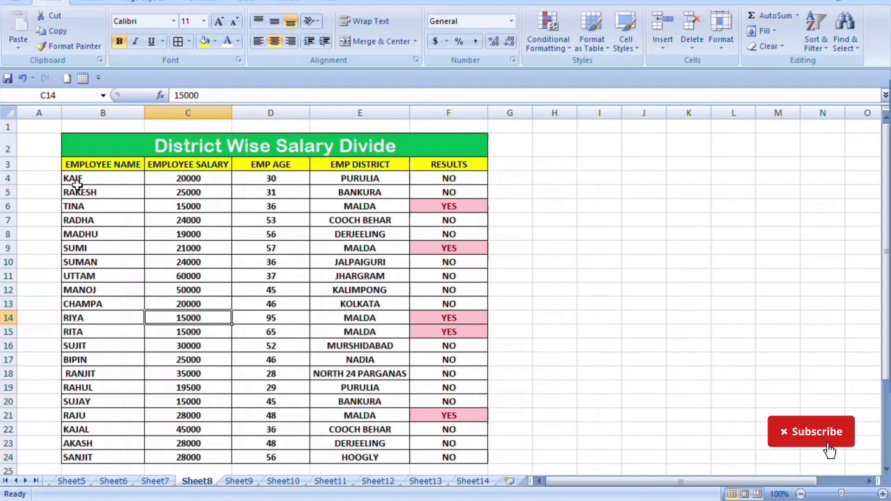
pyautogui.moveTo(74, 180); pyautogui.dragTo(364, 457)
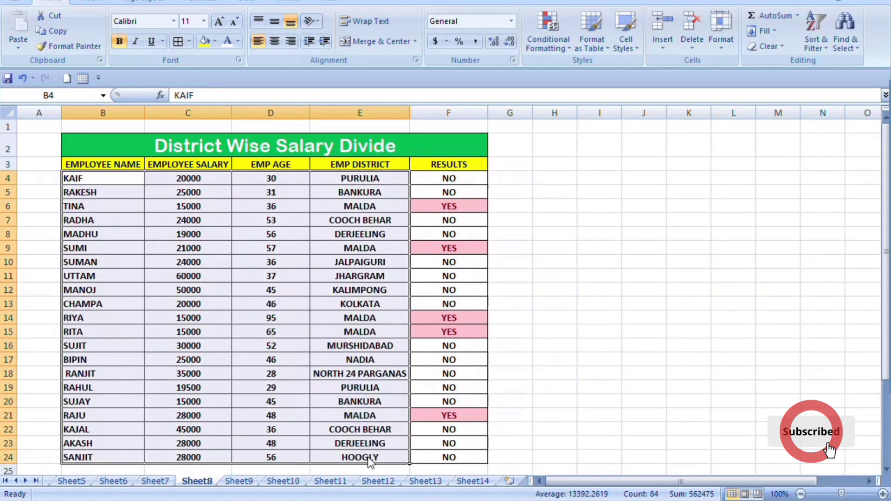
pyautogui.click(54, 31)
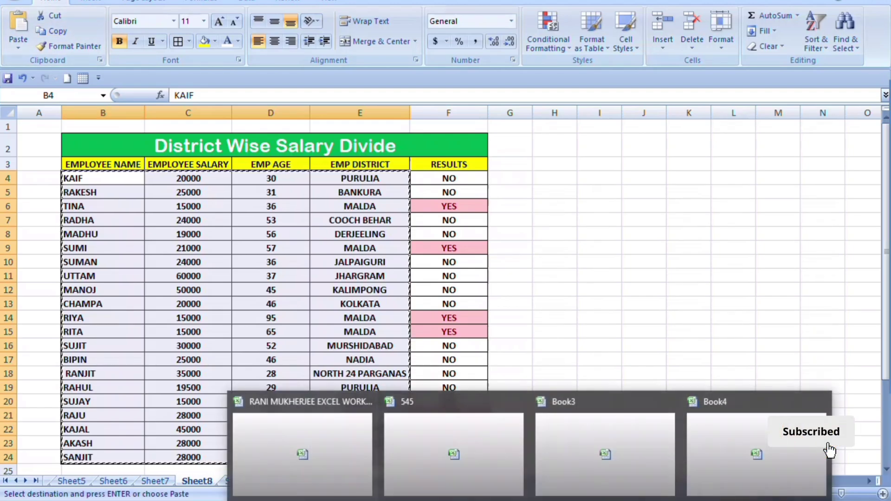
pyautogui.click(721, 464)
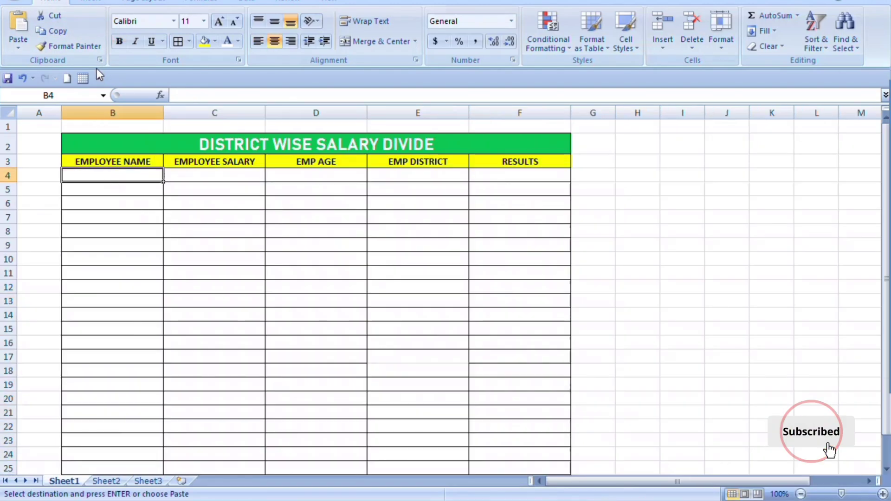
pyautogui.click(10, 11)
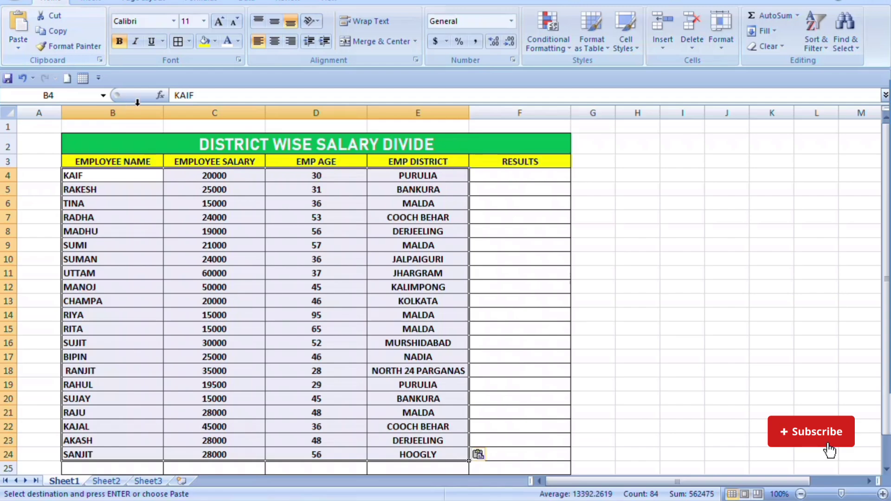
pyautogui.click(509, 379)
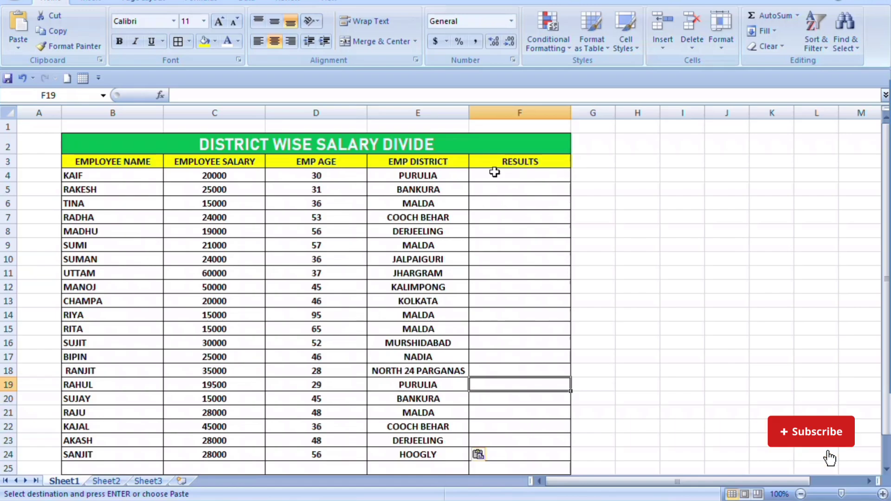
pyautogui.click(534, 297)
pyautogui.click(575, 371)
pyautogui.click(506, 297)
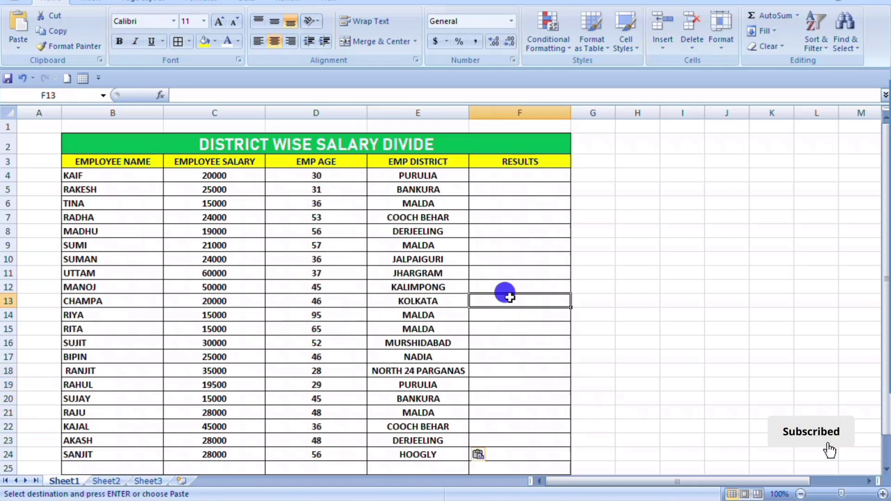
pyautogui.click(524, 243)
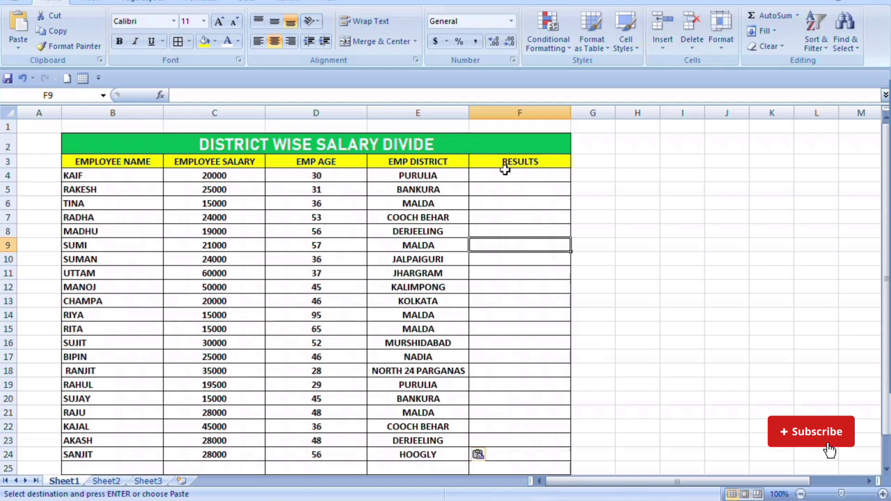
pyautogui.click(707, 324)
# - Start an IF formula with a nested AND function for the results range F4:F24
pyautogui.moveTo(498, 176); pyautogui.dragTo(485, 455)
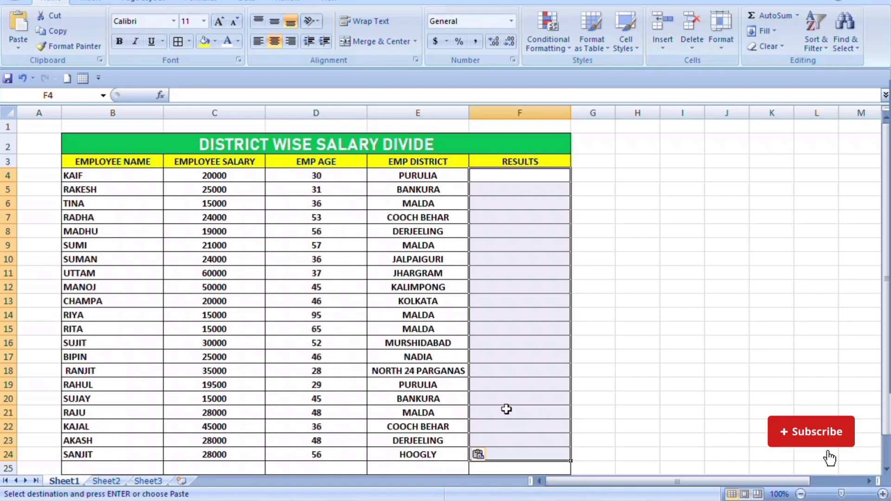
pyautogui.write('=')
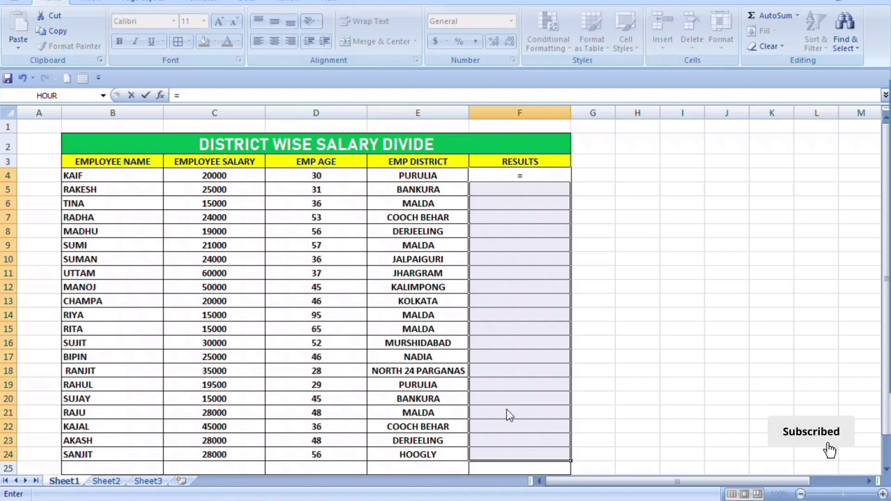
pyautogui.write('IF')
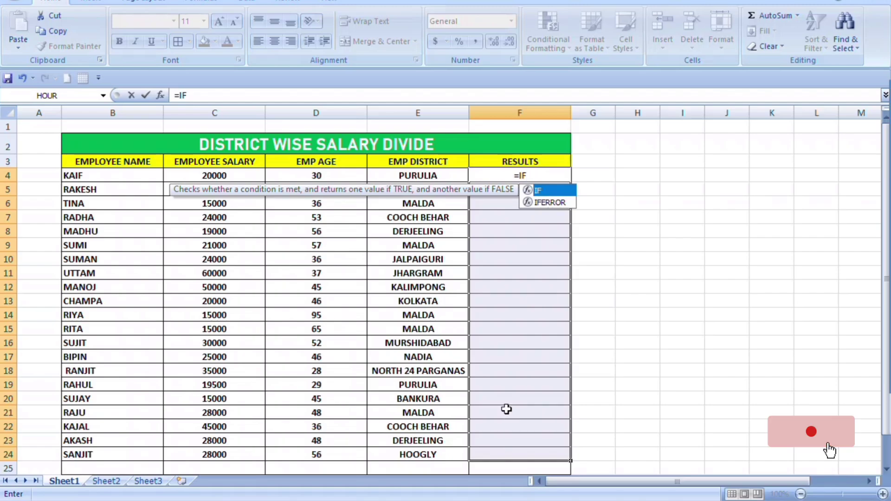
pyautogui.write('(')
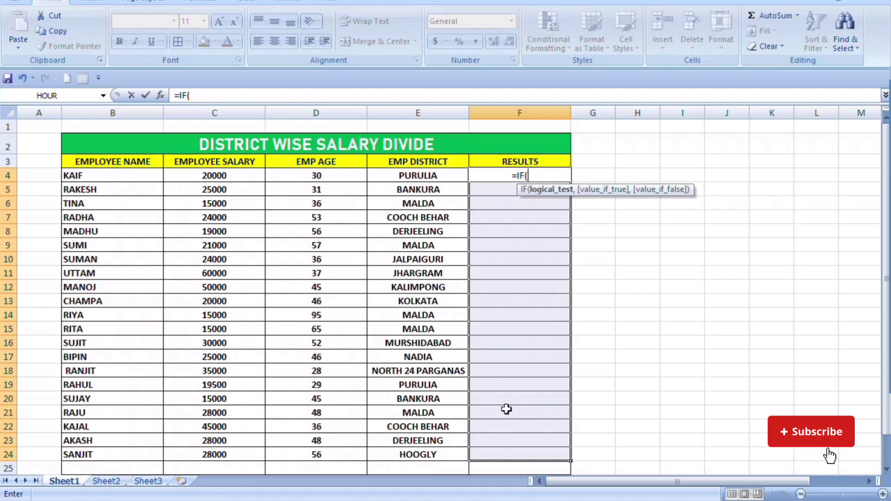
pyautogui.write('A')
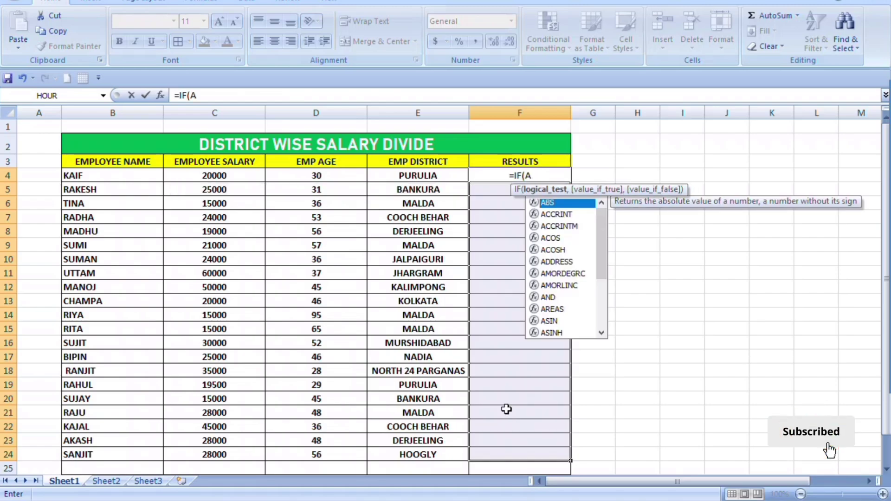
pyautogui.write('ND')
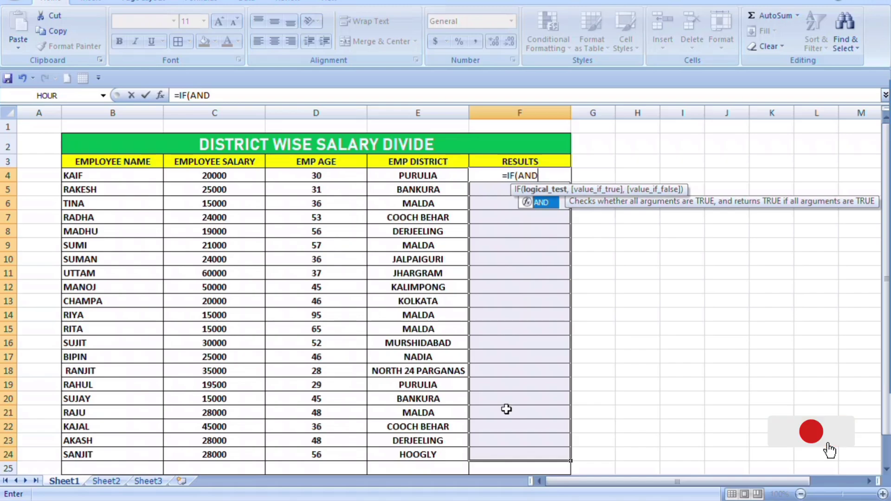
pyautogui.press('BackSpace')
pyautogui.press('BackSpace')
pyautogui.press('BackSpace')
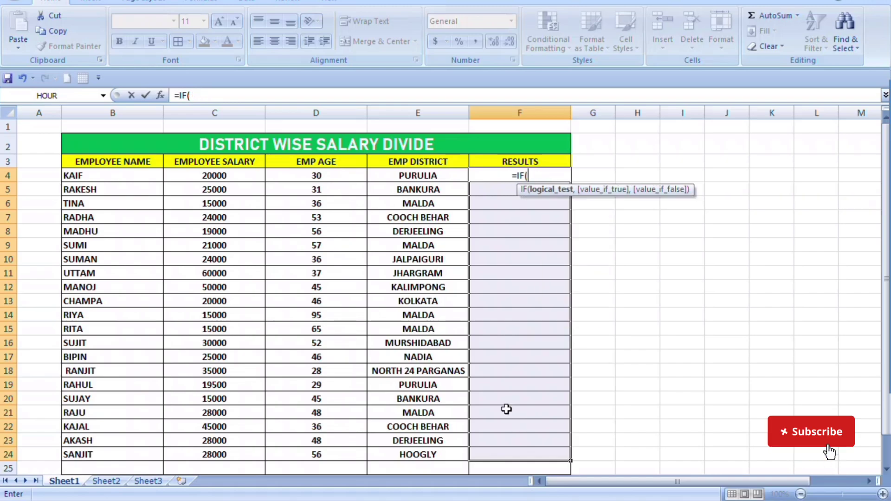
pyautogui.write('and')
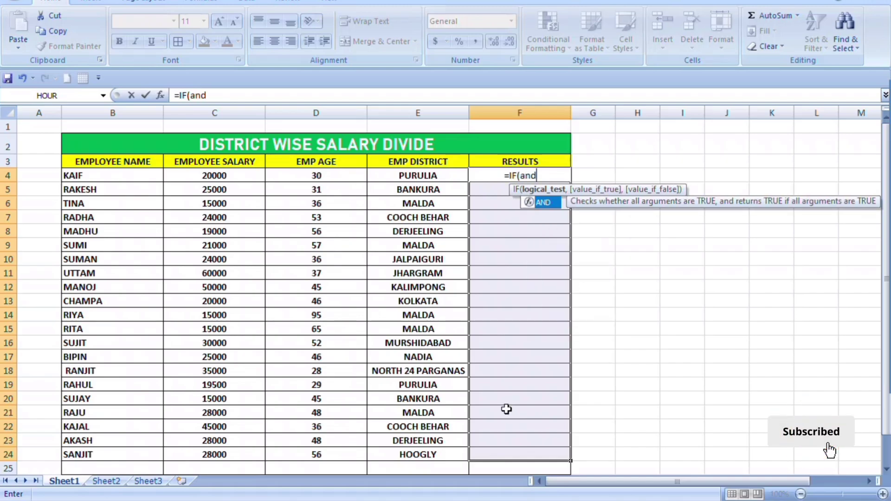
pyautogui.write('(')
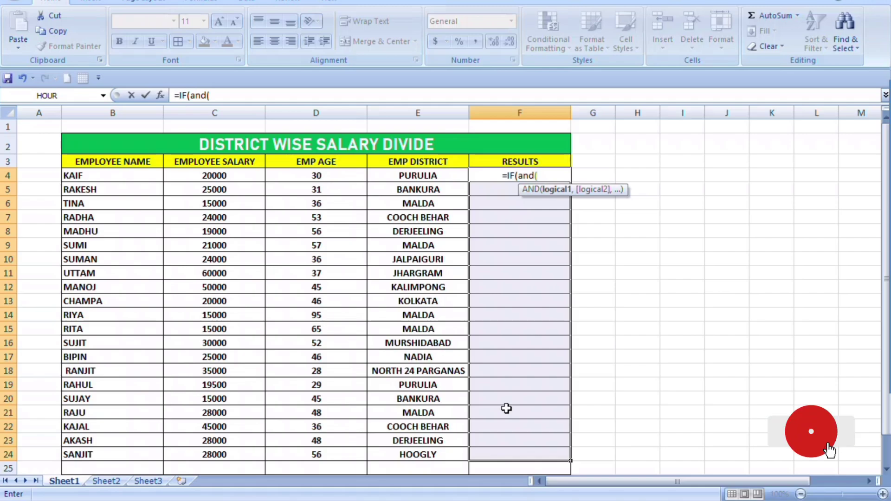
# - Add the age condition D4:D24>=30 as the first argument of the AND function
pyautogui.moveTo(339, 175); pyautogui.dragTo(334, 458)
pyautogui.write('>=')
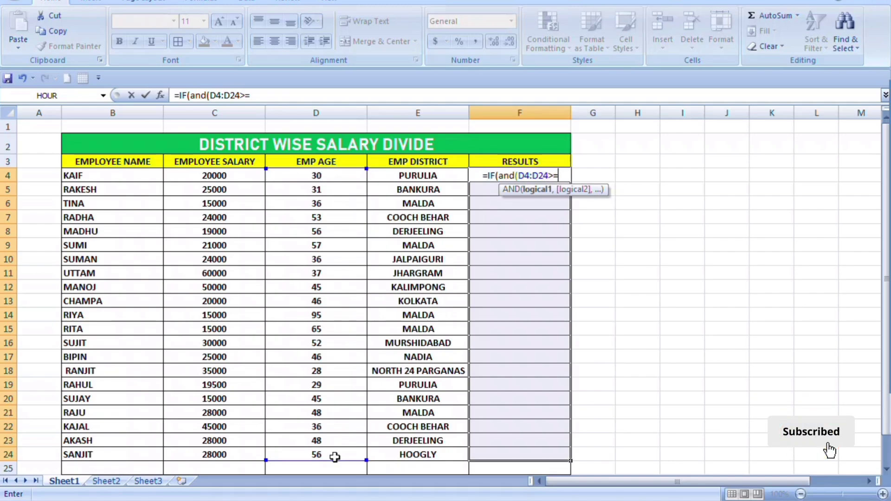
pyautogui.write('30')
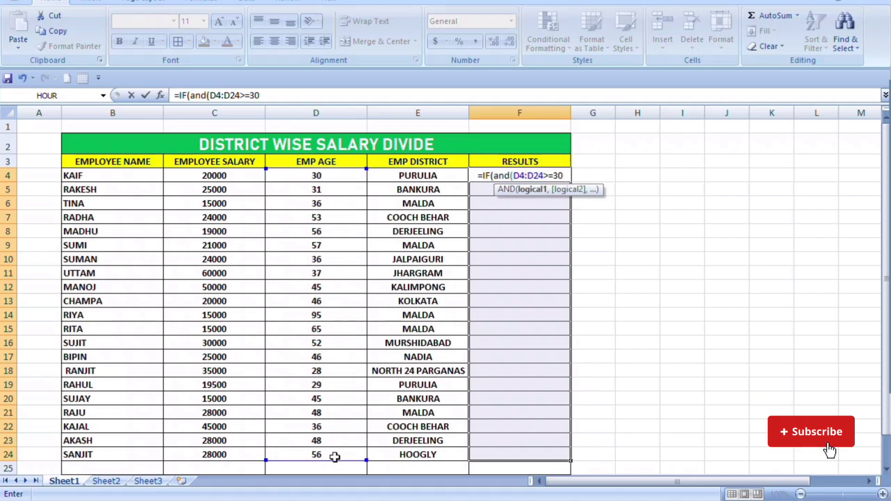
pyautogui.write(',')
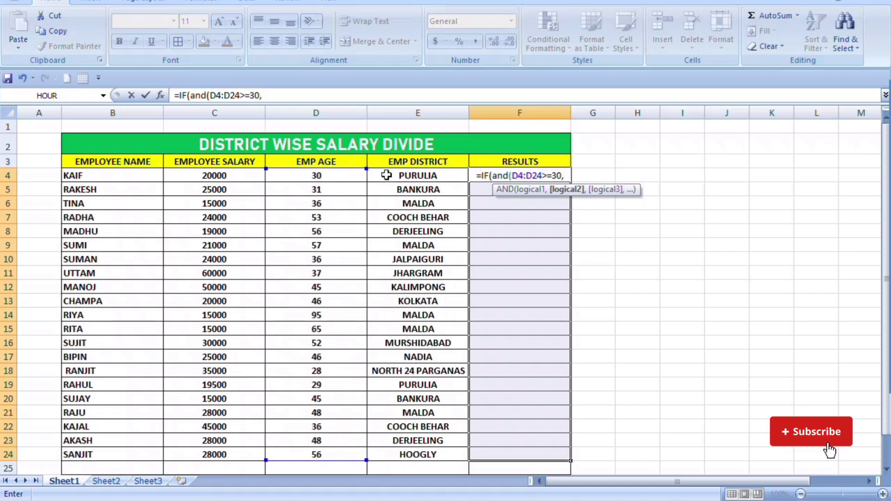
# - Add the district condition E4:E24="kolkata" as the second AND argument and close the AND function
pyautogui.moveTo(387, 175); pyautogui.dragTo(406, 448)
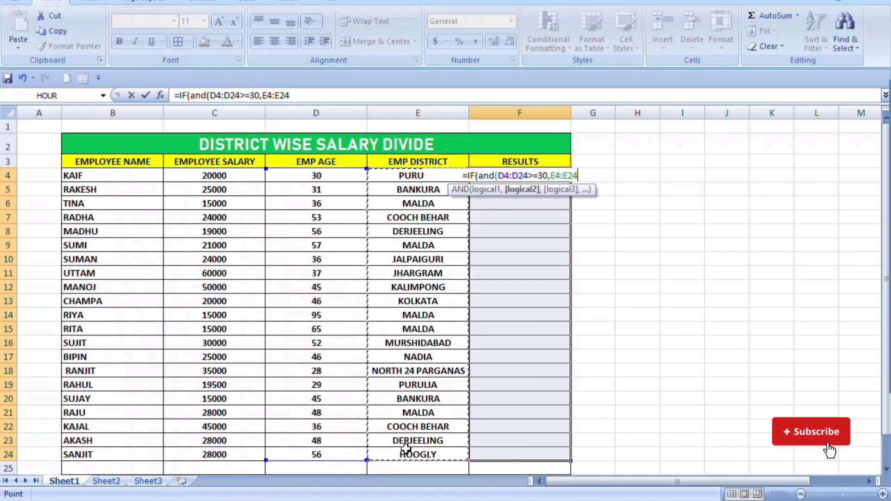
pyautogui.write('="')
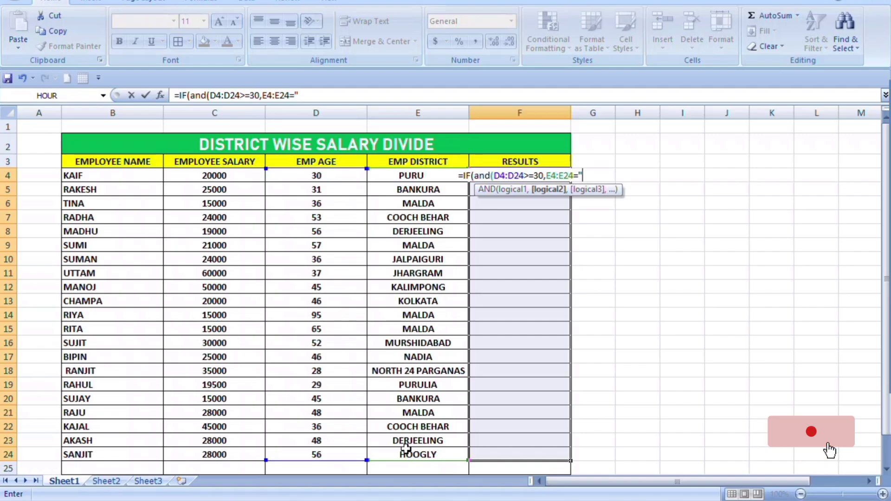
pyautogui.write('ko')
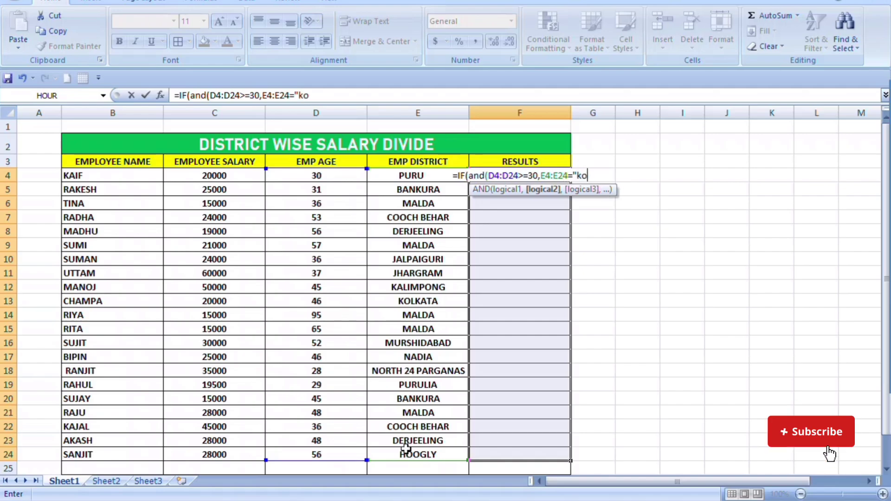
pyautogui.write('lkata')
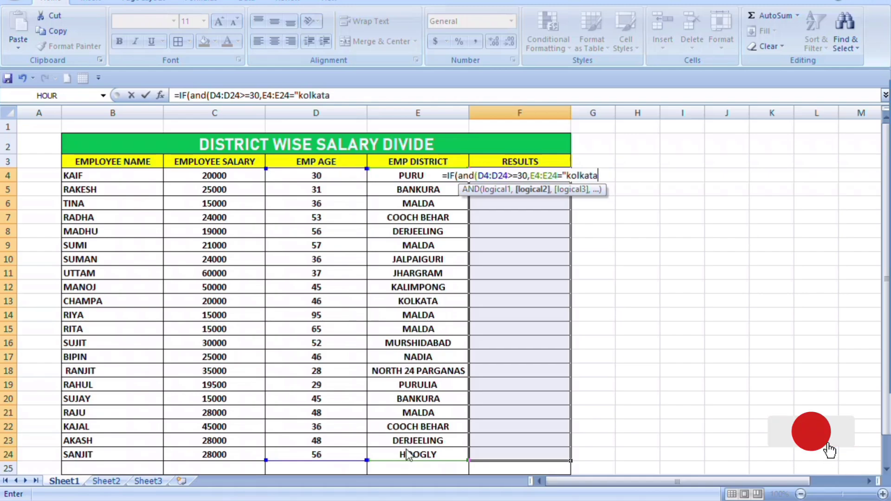
pyautogui.write('"')
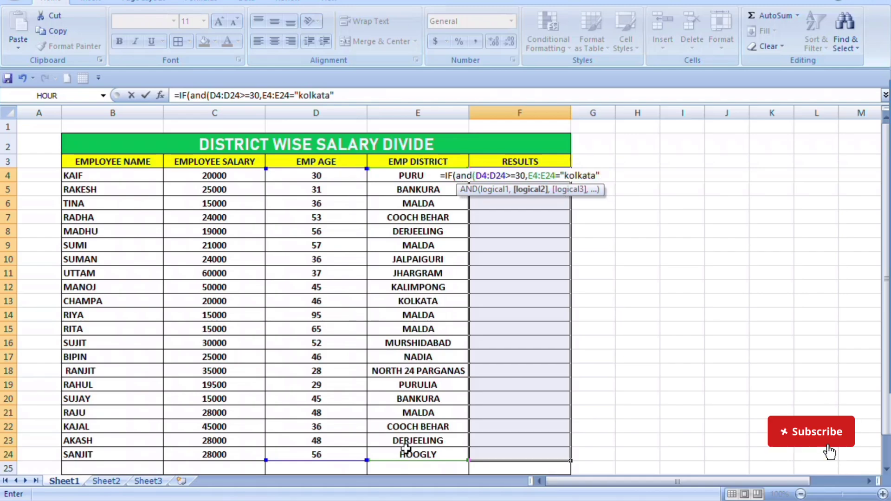
pyautogui.write(')')
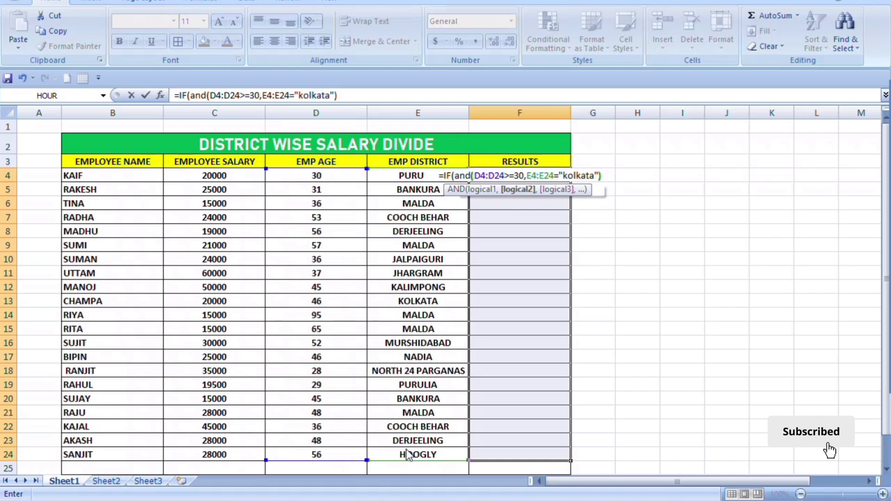
# - Complete the IF formula with "yes" as the true value and "no" as the false value, and enter it throughout F4:F24
pyautogui.write(',')
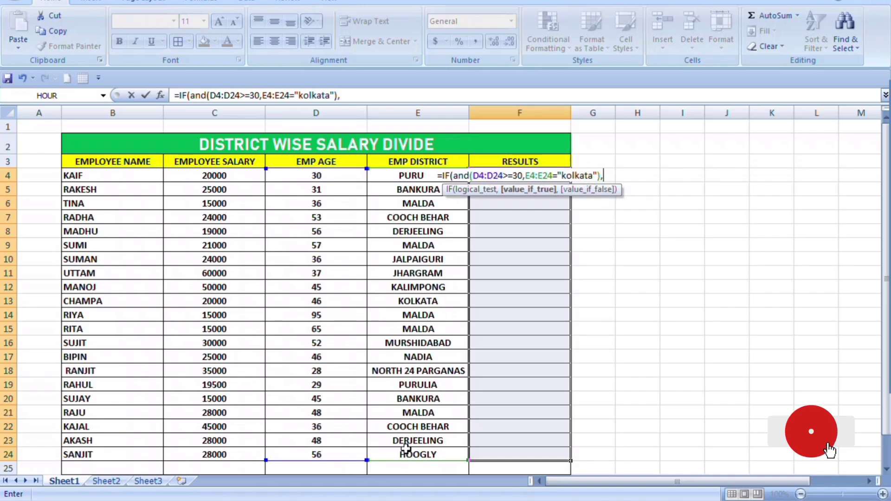
pyautogui.write('"')
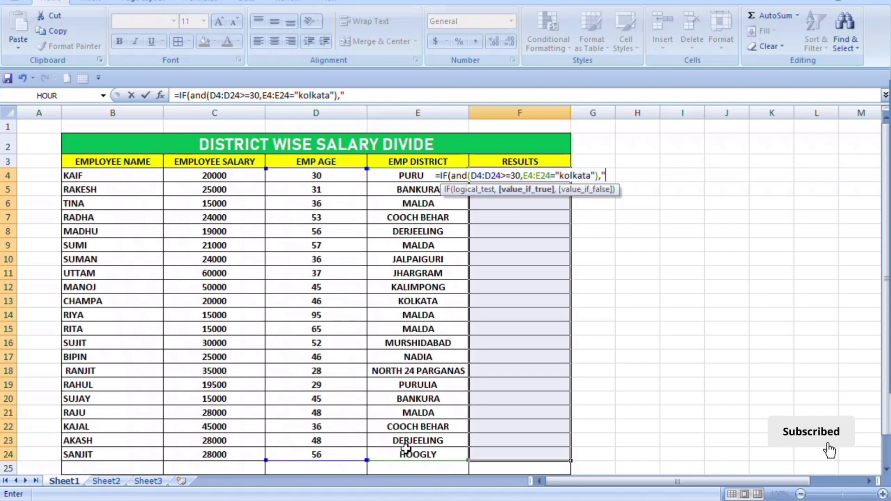
pyautogui.write('y')
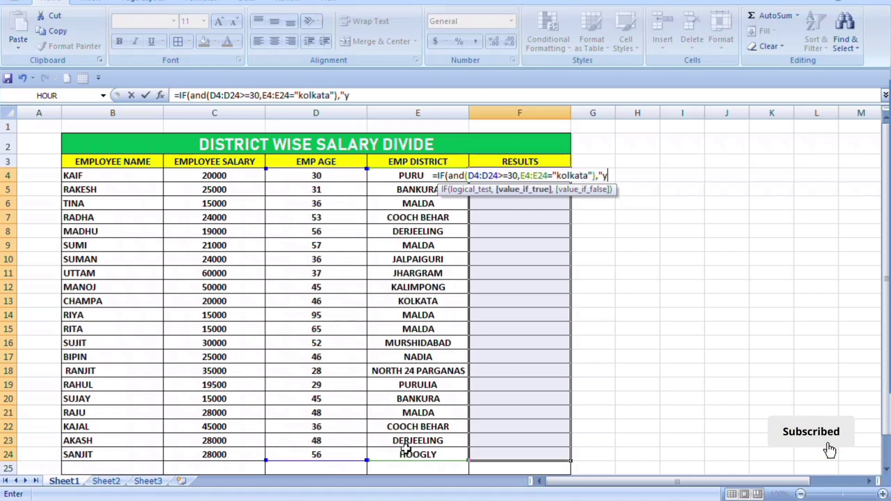
pyautogui.write('es')
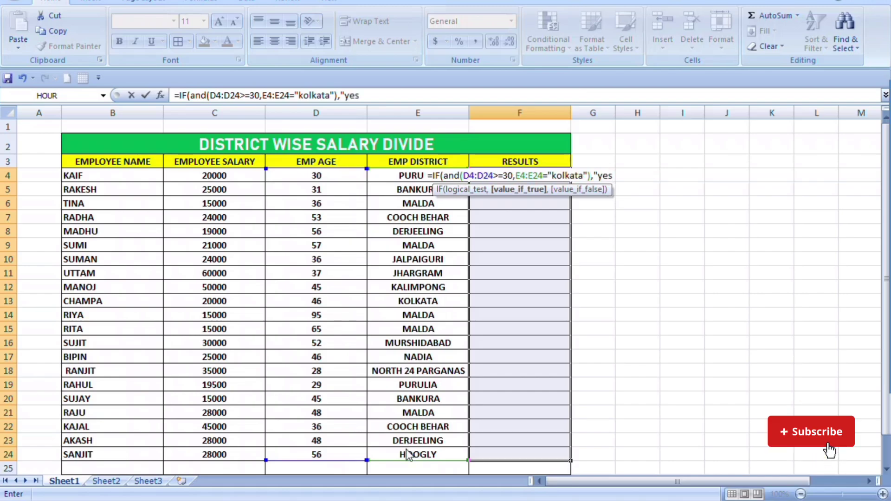
pyautogui.write('",')
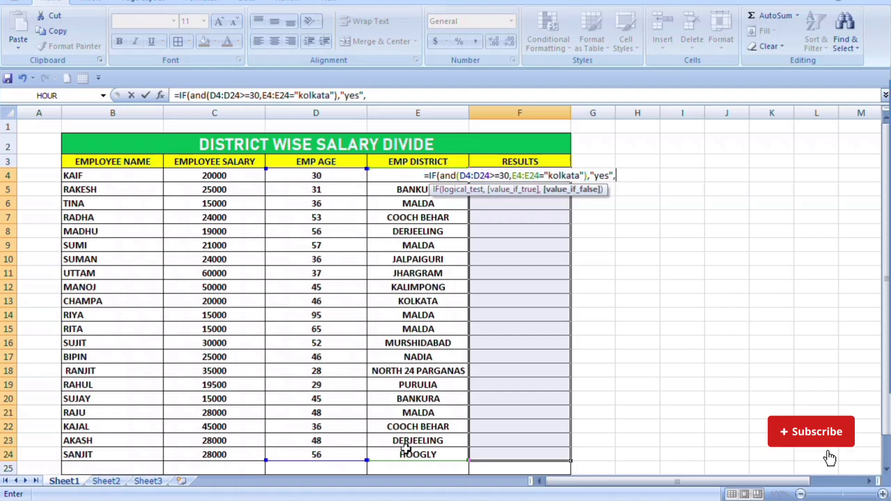
pyautogui.write('"no')
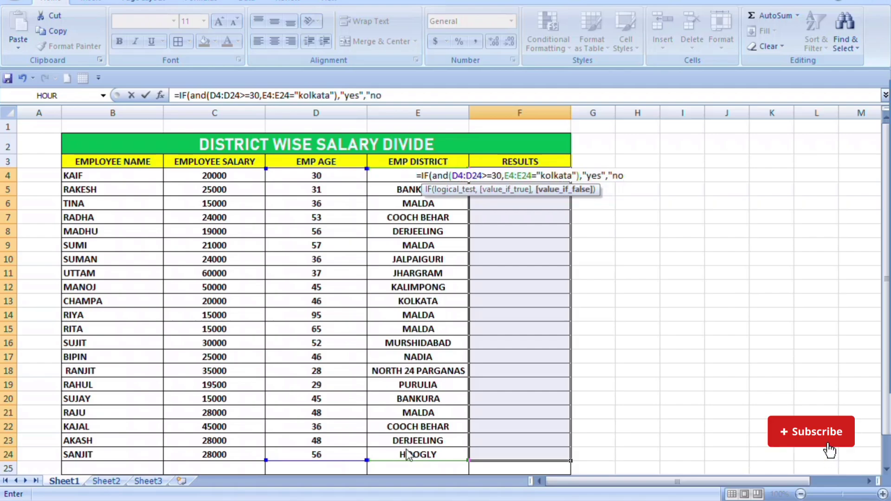
pyautogui.write('"')
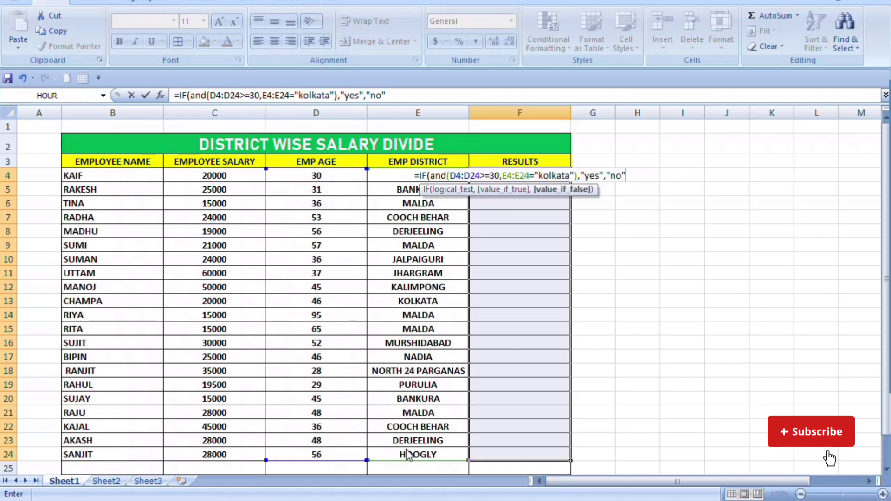
pyautogui.write(')')
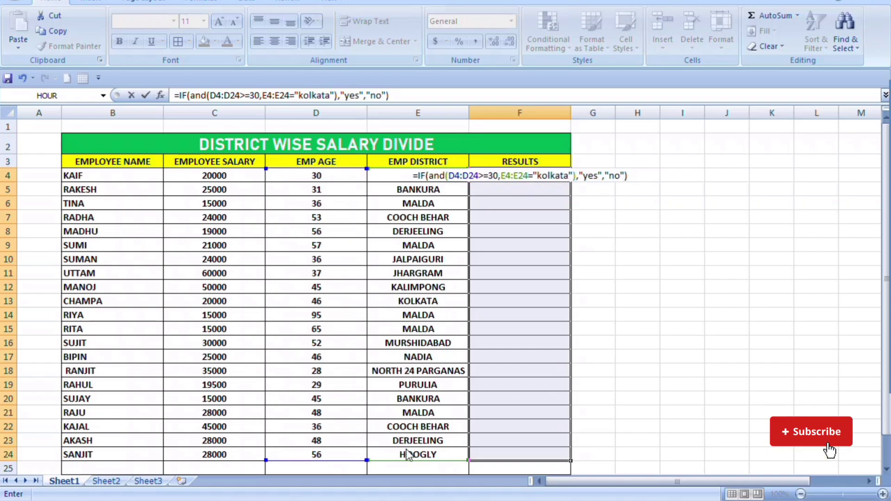
pyautogui.hotkey('ctrl', 'Return')
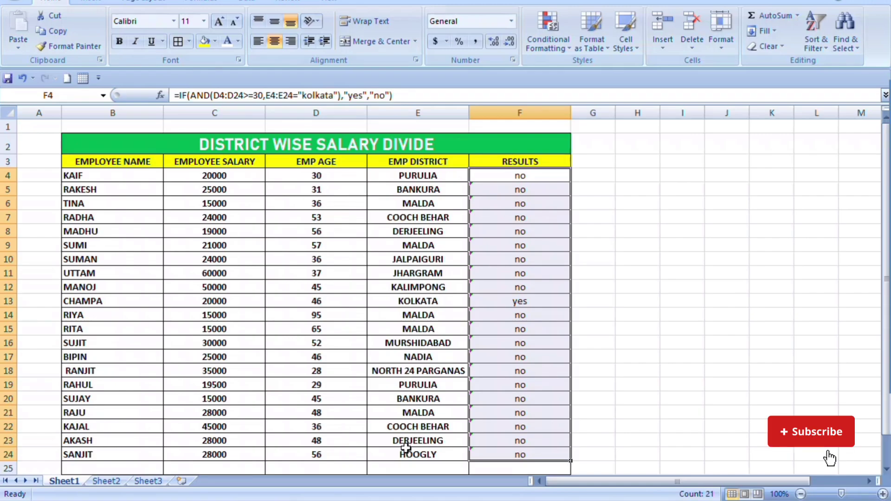
# - Change the employee district in E6 to KOLKATA
pyautogui.click(510, 300)
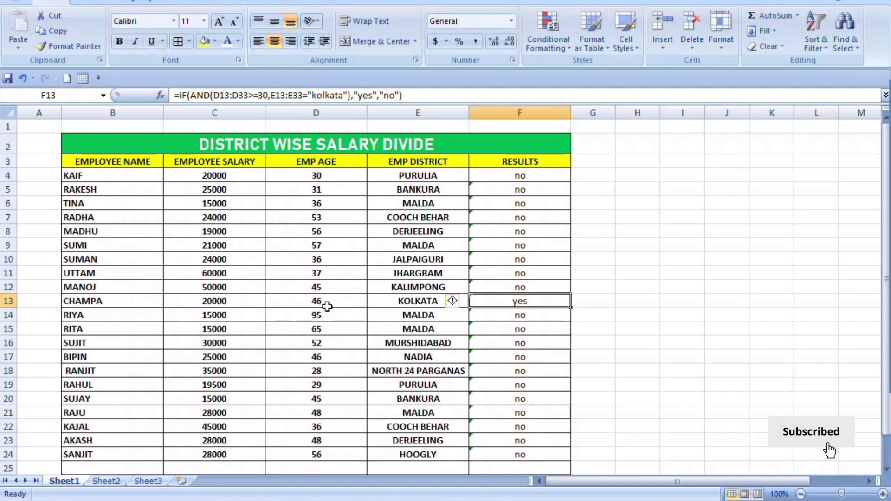
pyautogui.click(325, 331)
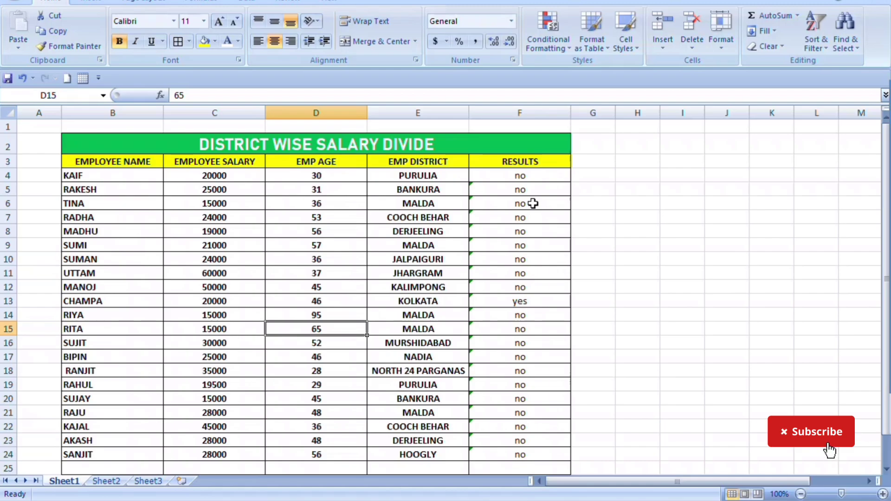
pyautogui.click(406, 203)
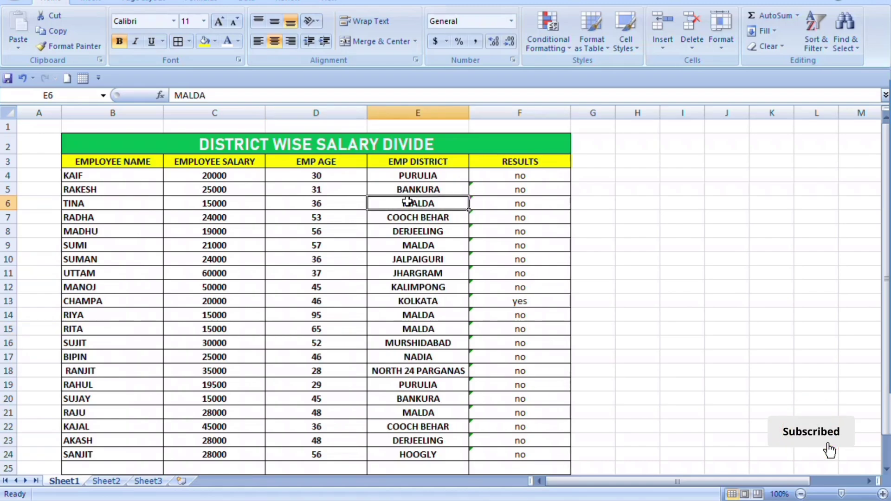
pyautogui.write('k')
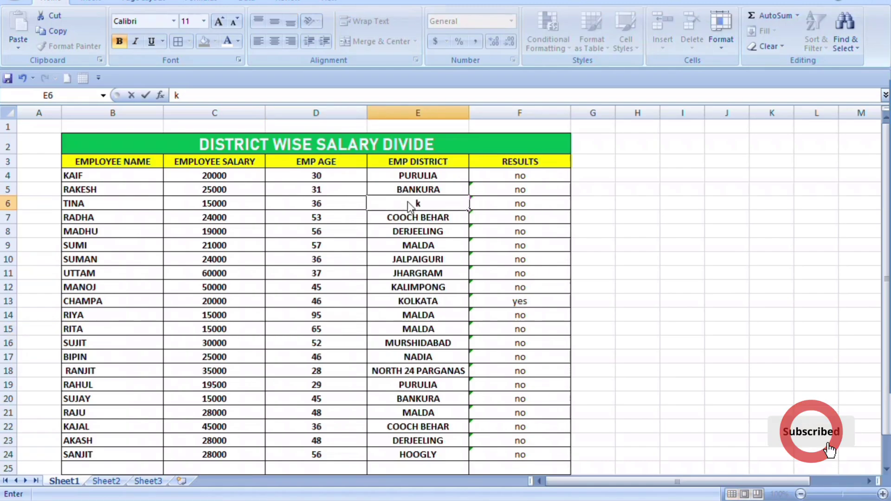
pyautogui.write('kolkata')
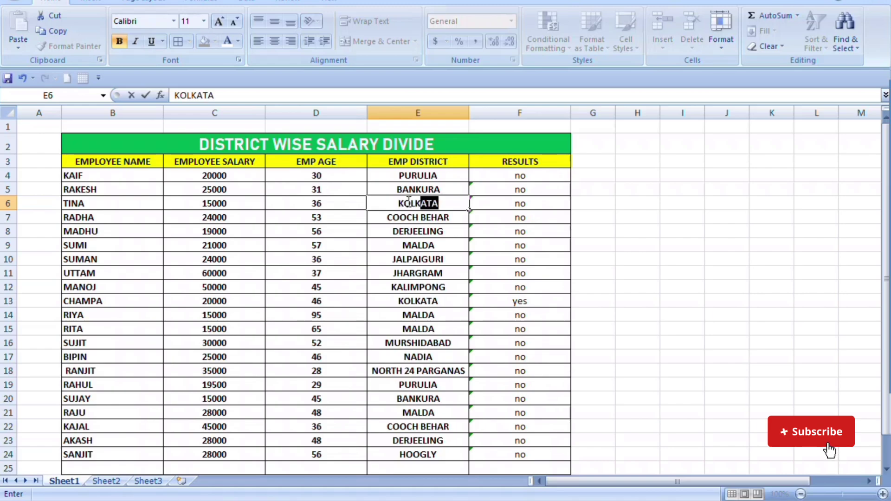
pyautogui.press('Return')
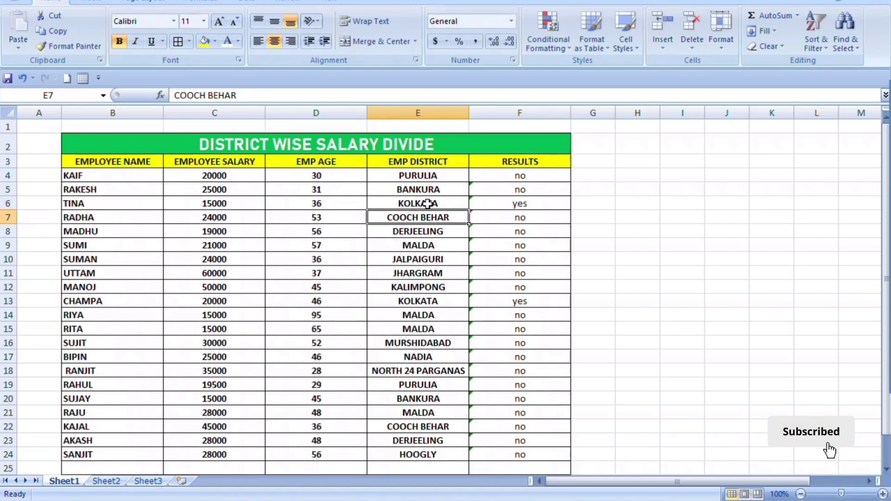
# - Set the employee age in D6 to 25 to test the formula's age condition
pyautogui.click(337, 204)
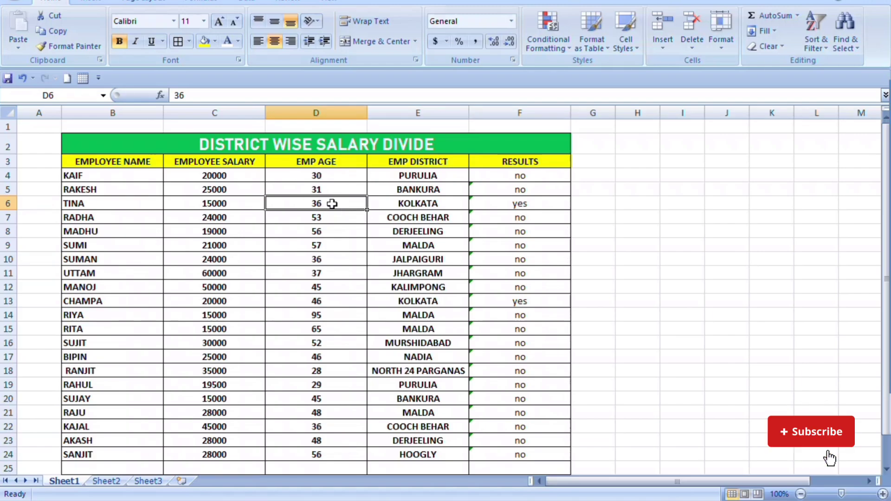
pyautogui.write('25')
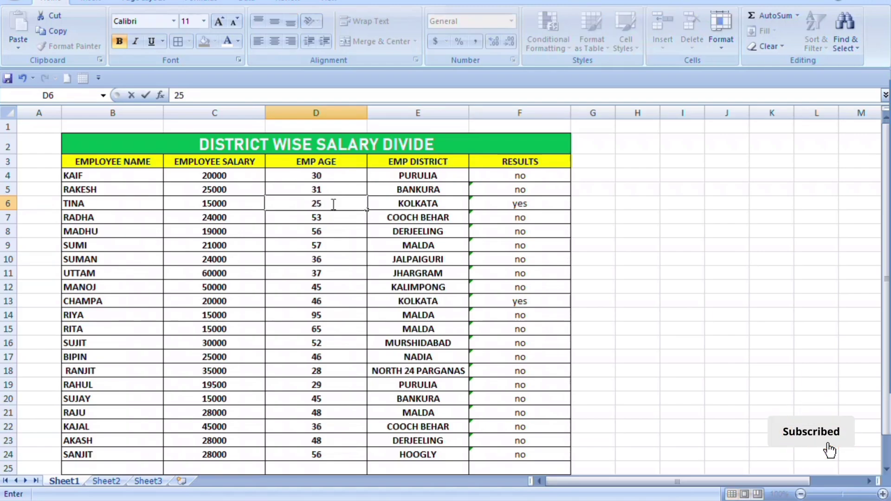
pyautogui.press('Return')
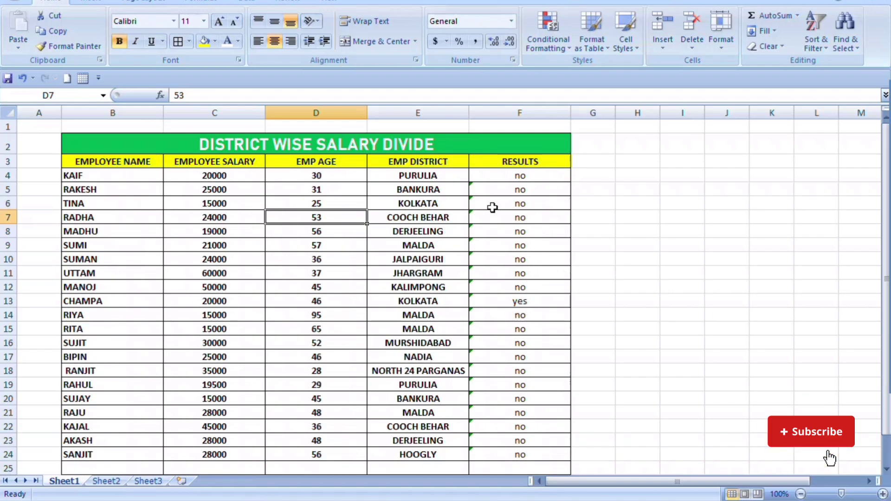
# - Make the formula results in F4:F24 bold
pyautogui.moveTo(502, 175); pyautogui.dragTo(528, 454)
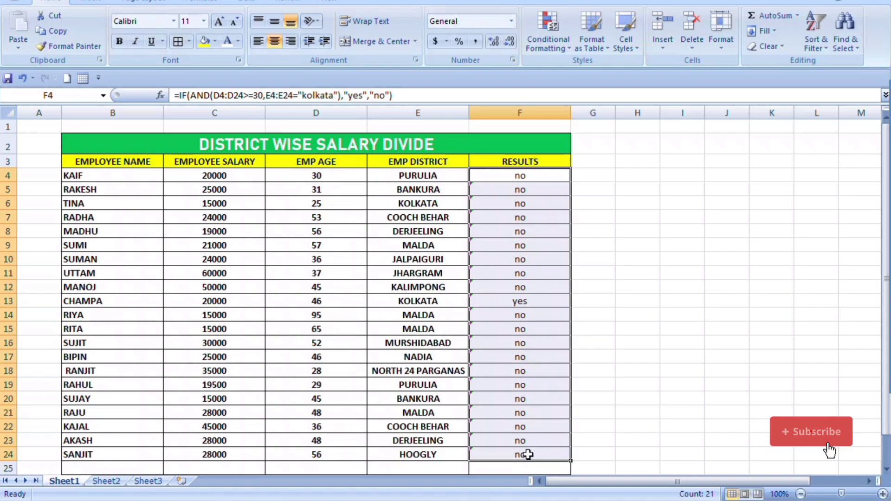
pyautogui.hotkey('ctrl', 'b')
pyautogui.click(606, 344)
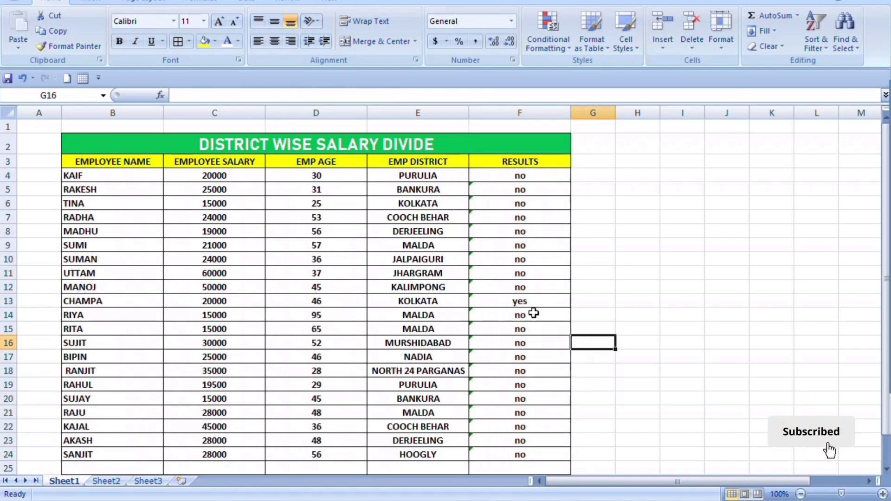
pyautogui.click(690, 303)
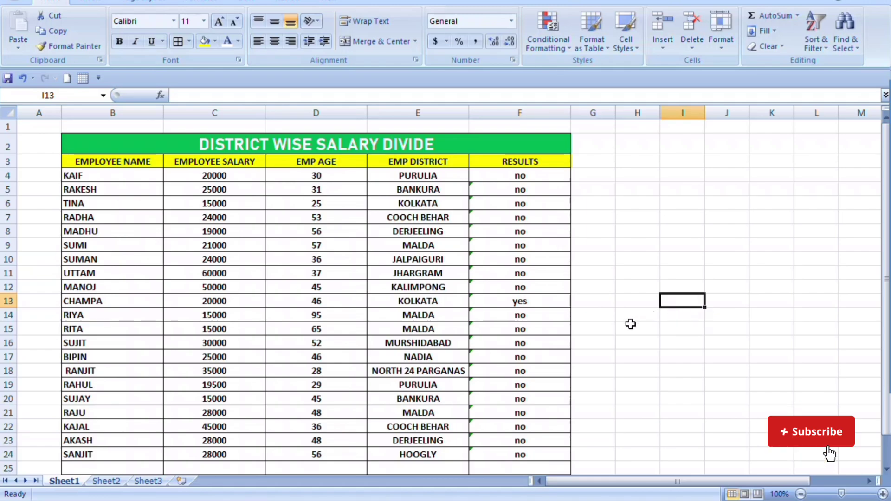
# - Add an Equal To conditional formatting rule to the results cells from F4 down, highlighting YES with Light Red Fill with Dark Red Text
pyautogui.moveTo(506, 176); pyautogui.dragTo(511, 457)
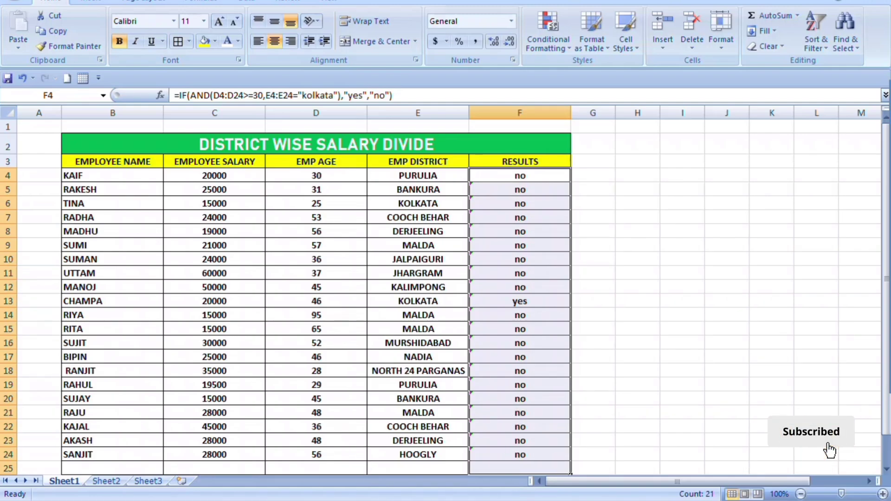
pyautogui.click(556, 28)
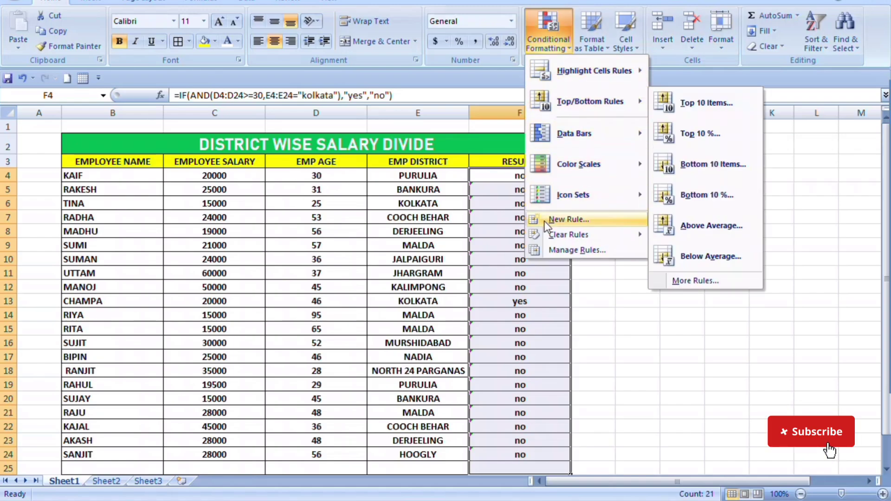
pyautogui.moveTo(569, 78)
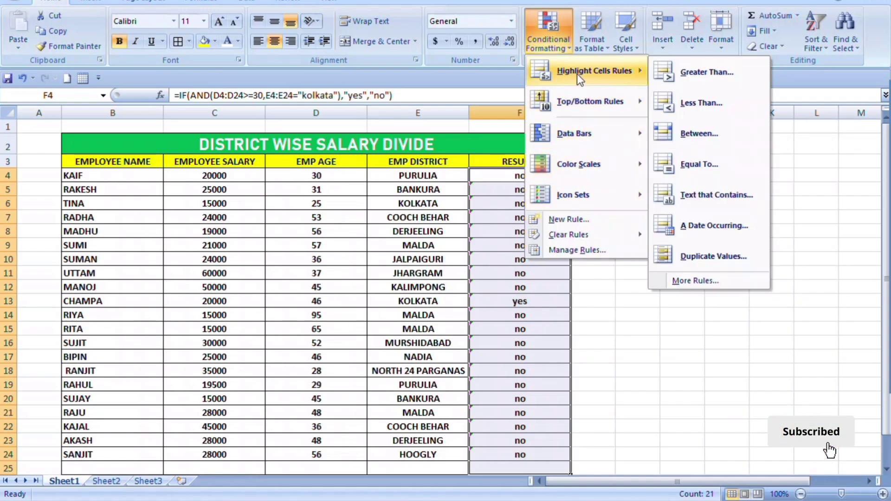
pyautogui.click(702, 168)
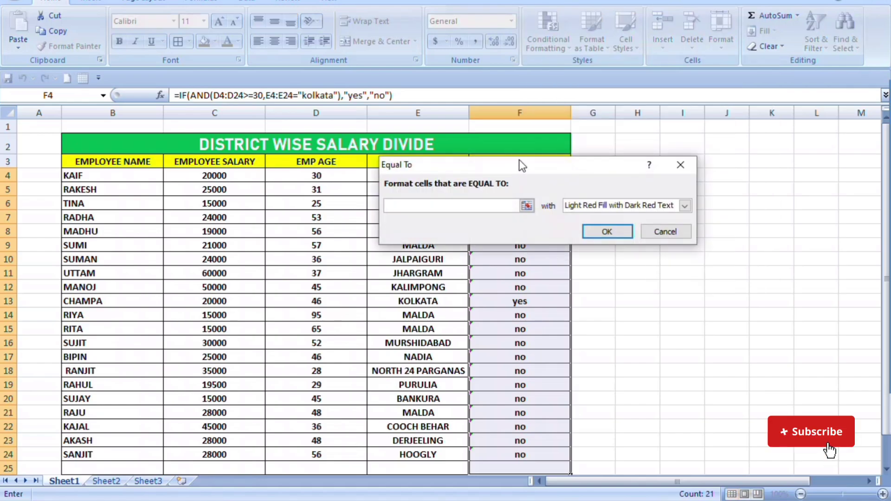
pyautogui.moveTo(523, 166); pyautogui.dragTo(642, 149)
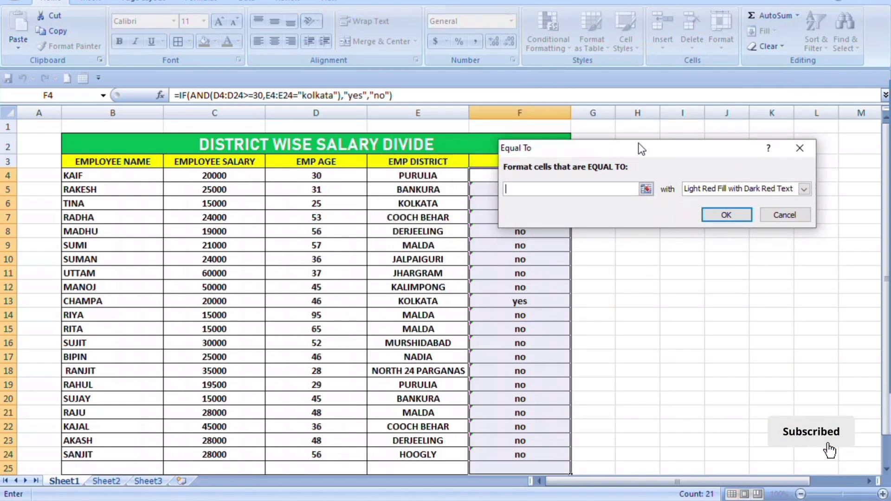
pyautogui.write('YES')
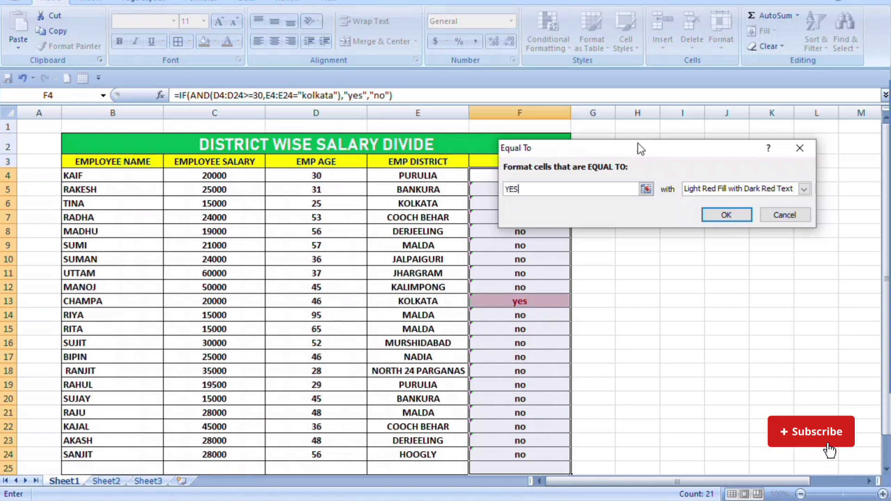
pyautogui.click(723, 218)
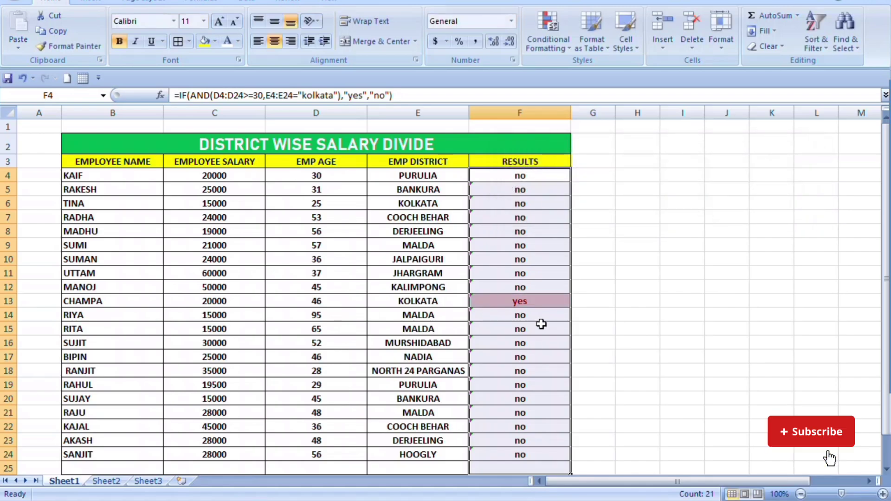
pyautogui.click(590, 325)
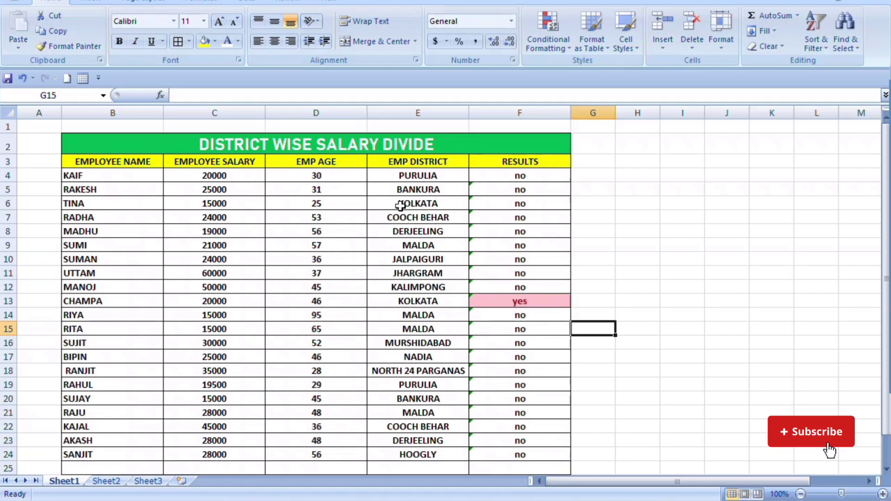
# - Set the employee age in D6 to 32 to test the formula and the highlighting rule
pyautogui.click(325, 203)
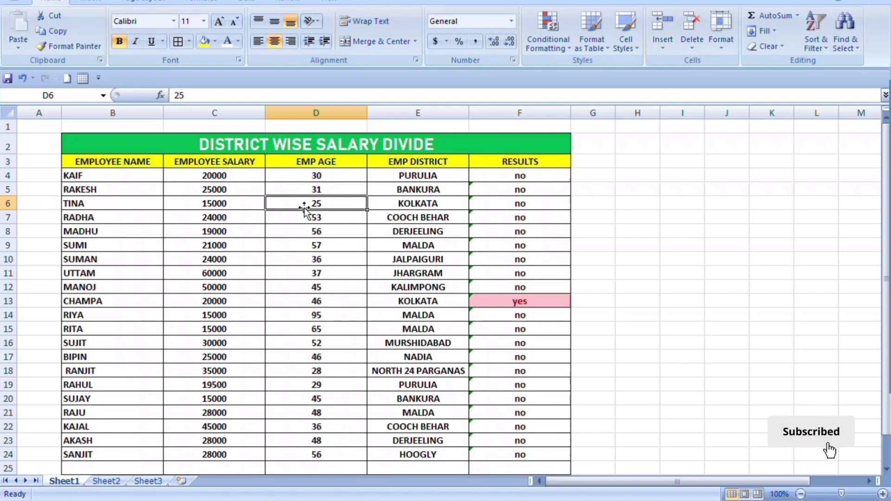
pyautogui.write('32')
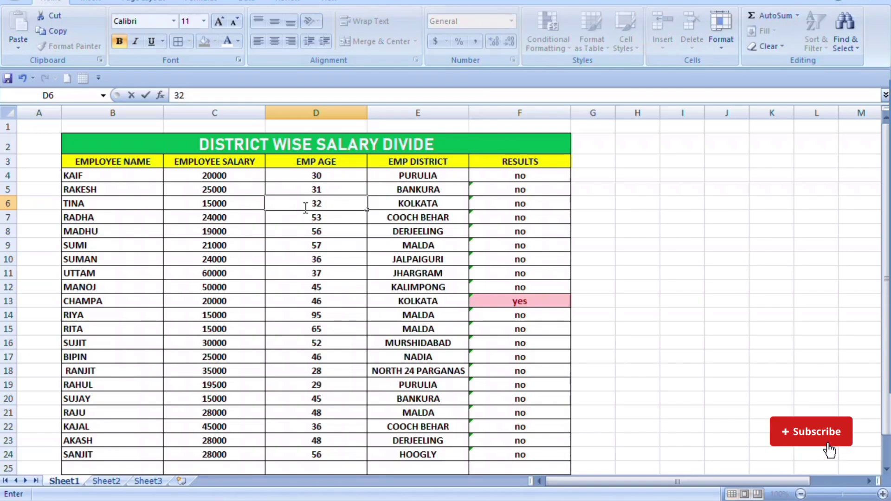
pyautogui.press('Return')
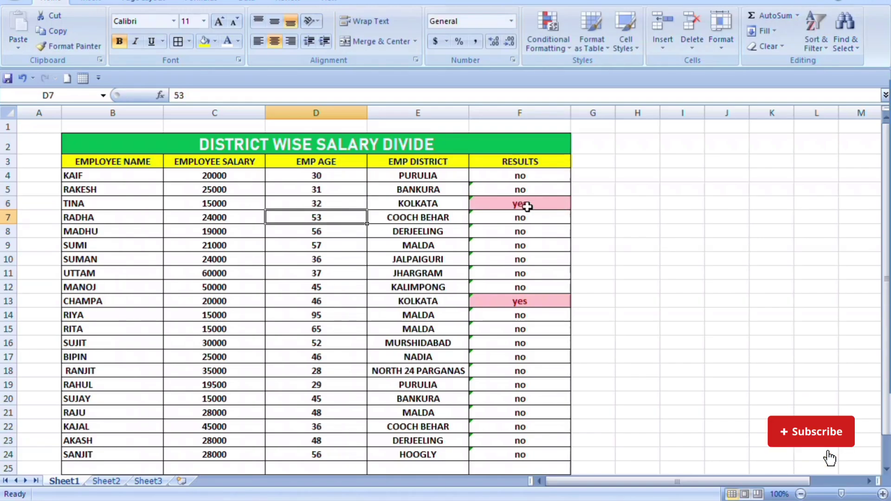